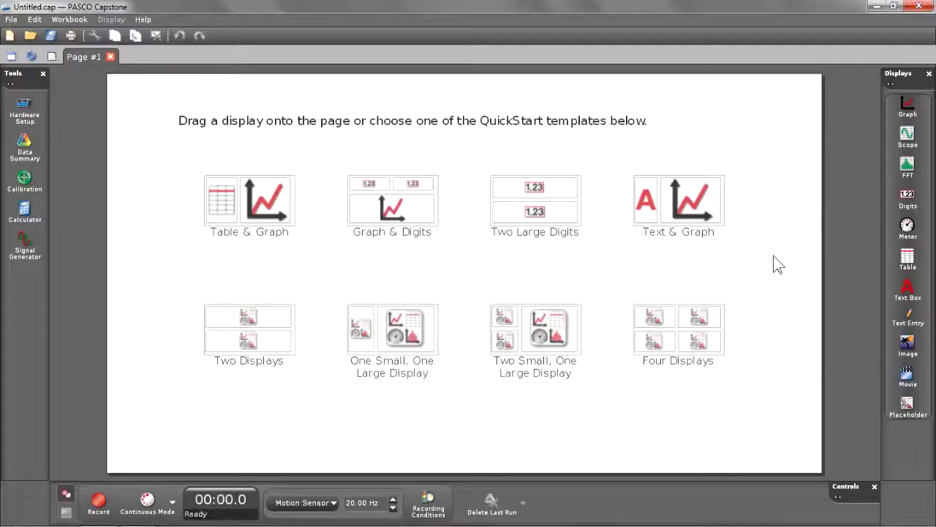
Add a graph to the empty page plotting Position (m) versus time.
double_click(907, 108)
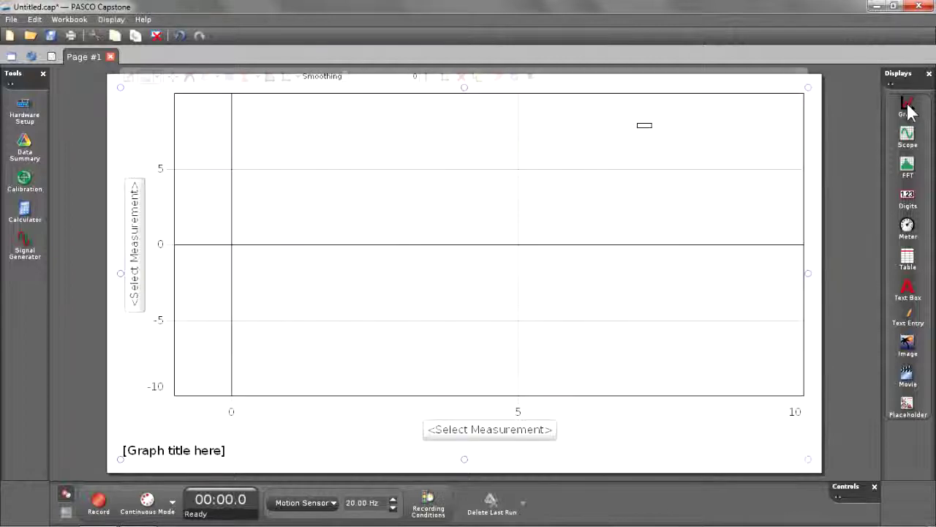
click(142, 257)
click(152, 352)
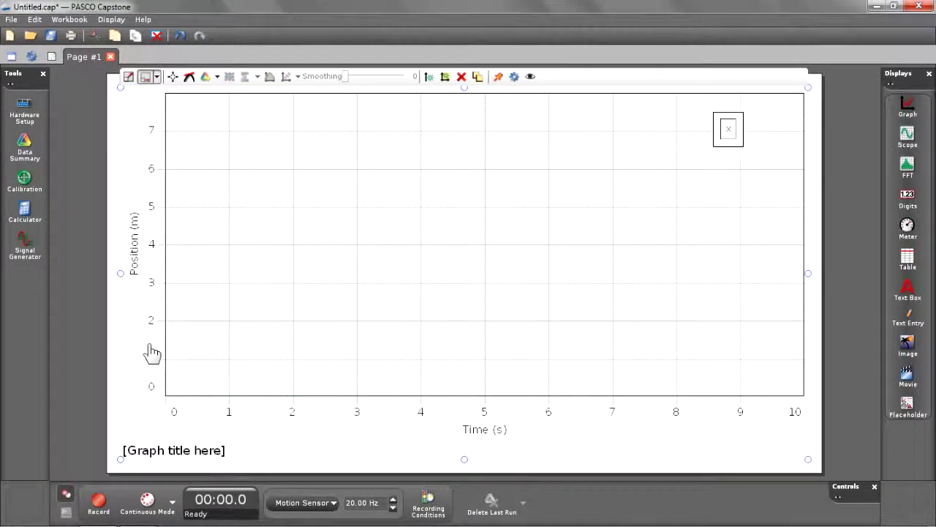
Record a 9.2-second Run #1 of the cart and scale the graph to fit it.
click(99, 502)
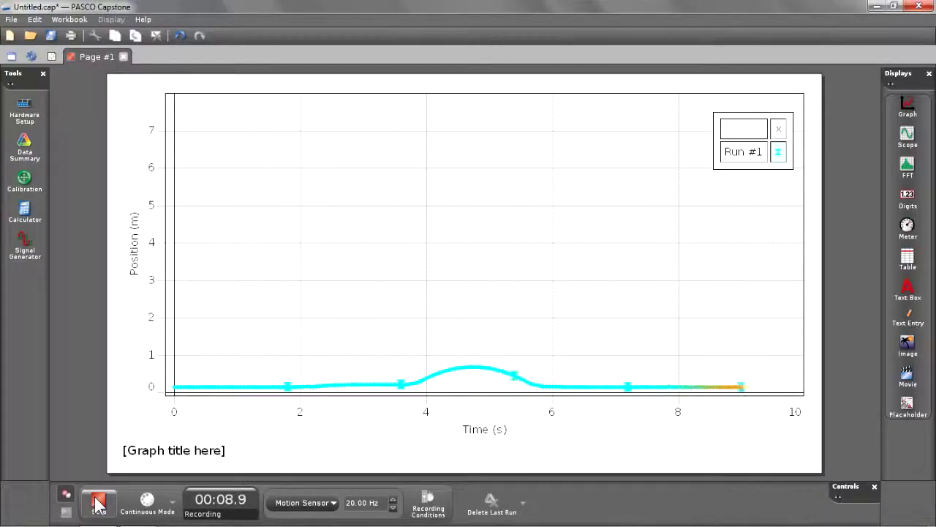
click(98, 503)
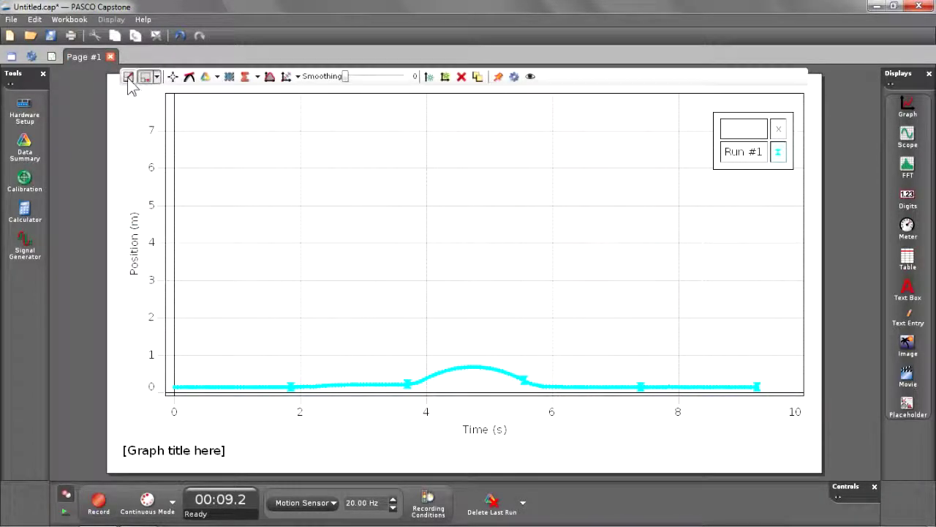
click(128, 77)
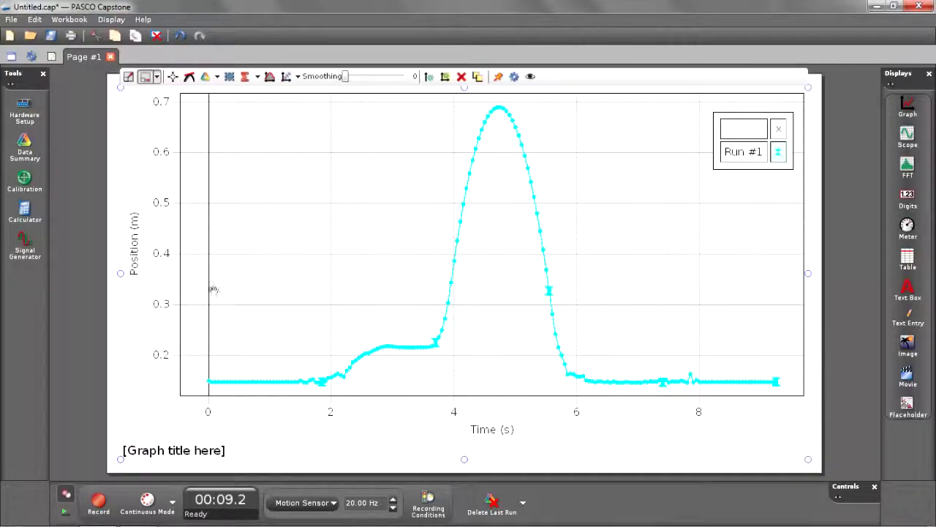
Play back Run #1, replay it at x1/4 speed, then add a blank Page #2.
click(66, 513)
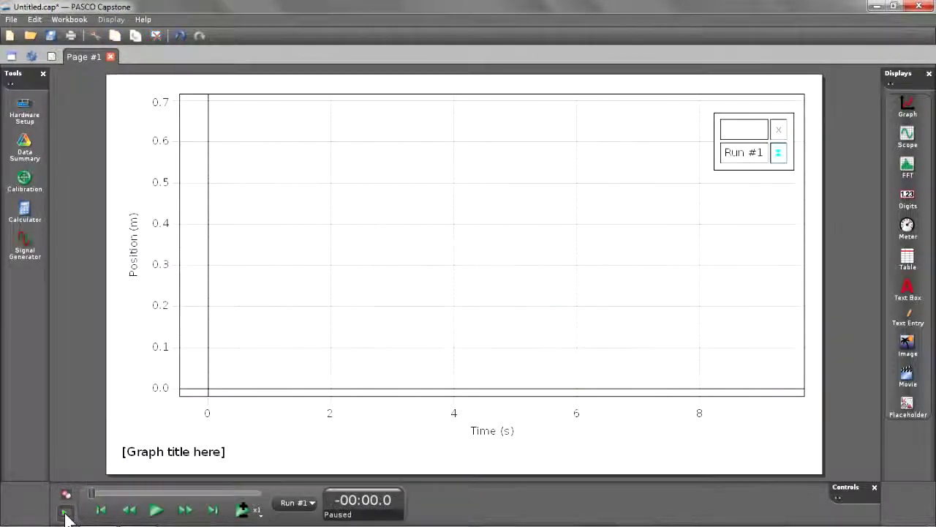
click(151, 509)
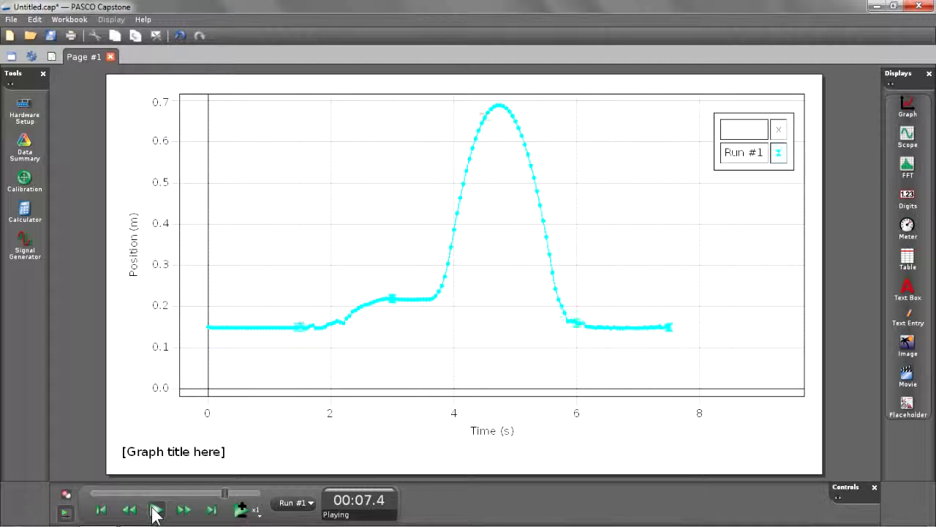
click(244, 506)
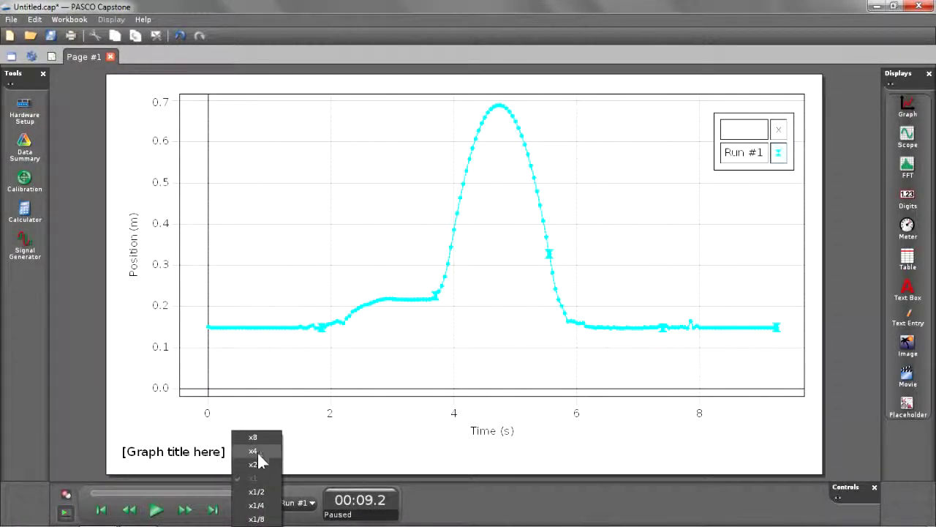
click(259, 507)
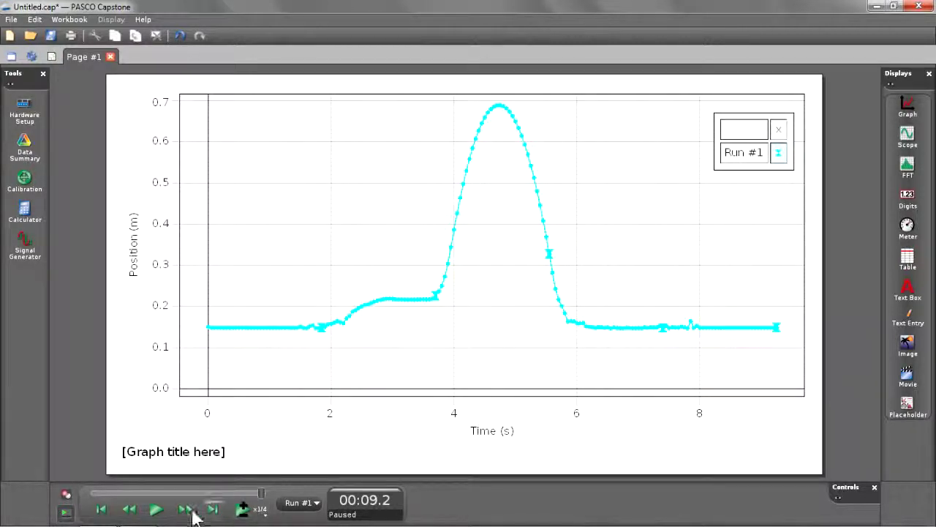
click(156, 512)
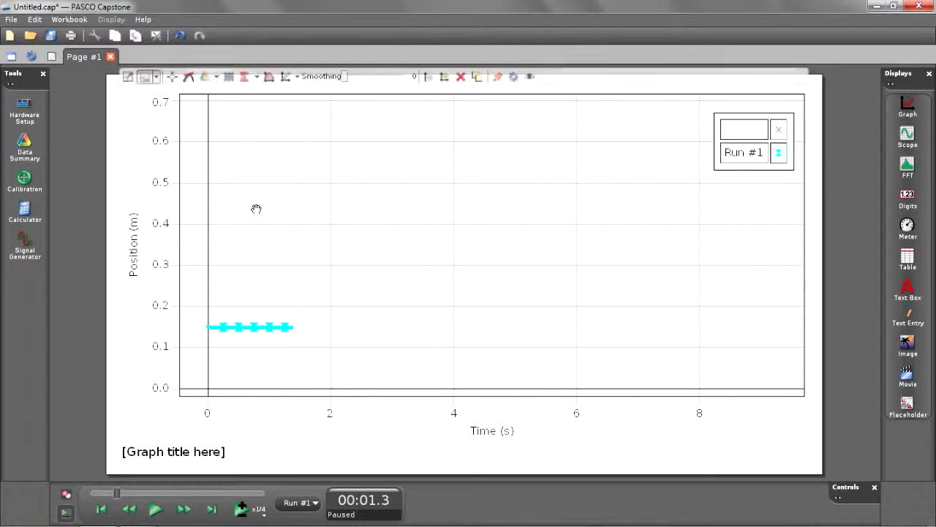
click(51, 57)
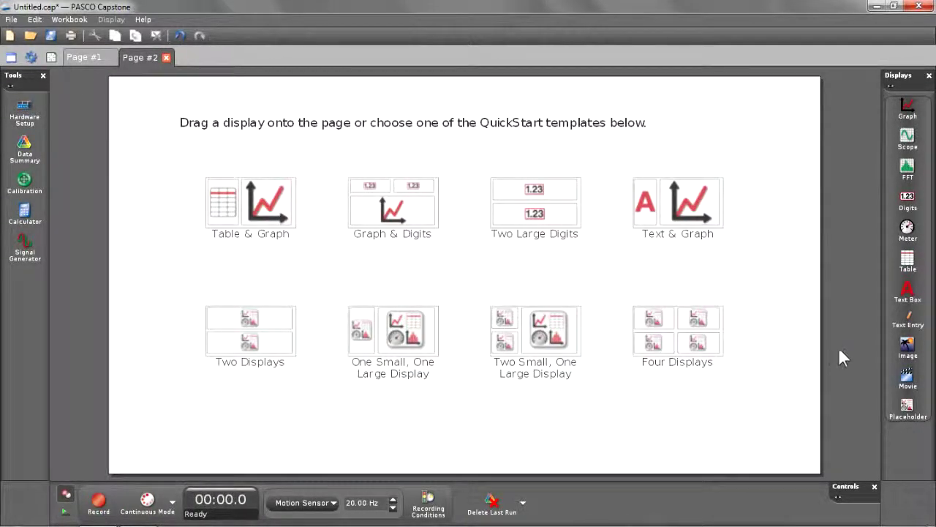
Place a movie display set to Record Movie with Synced Data, with a graph beside it.
double_click(907, 379)
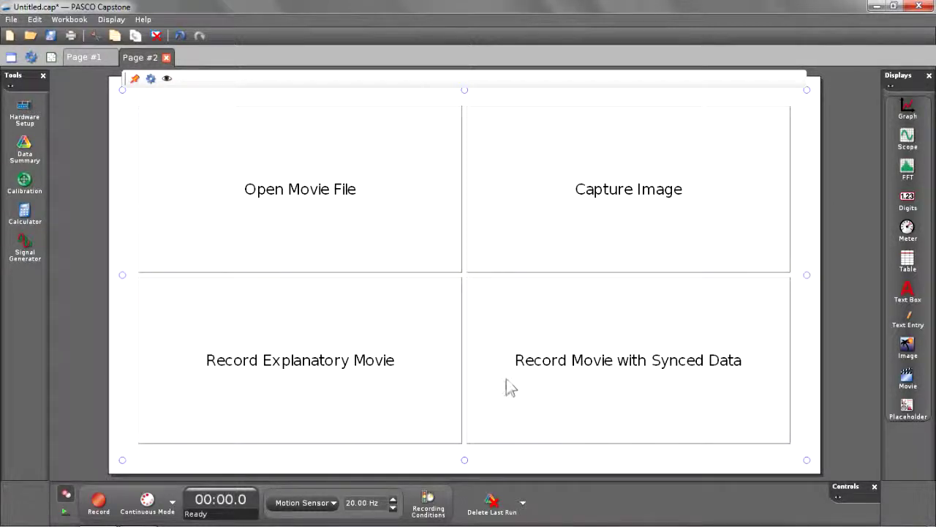
click(680, 380)
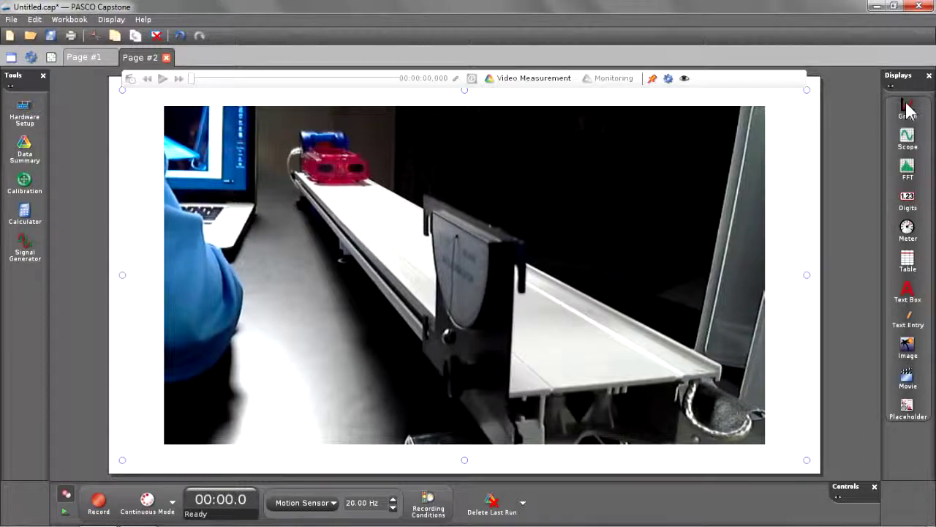
drag(907, 108, 689, 151)
Plot Position (m) on the new graph, record a 7.1-second Run #2 with video, and scale to fit.
click(488, 249)
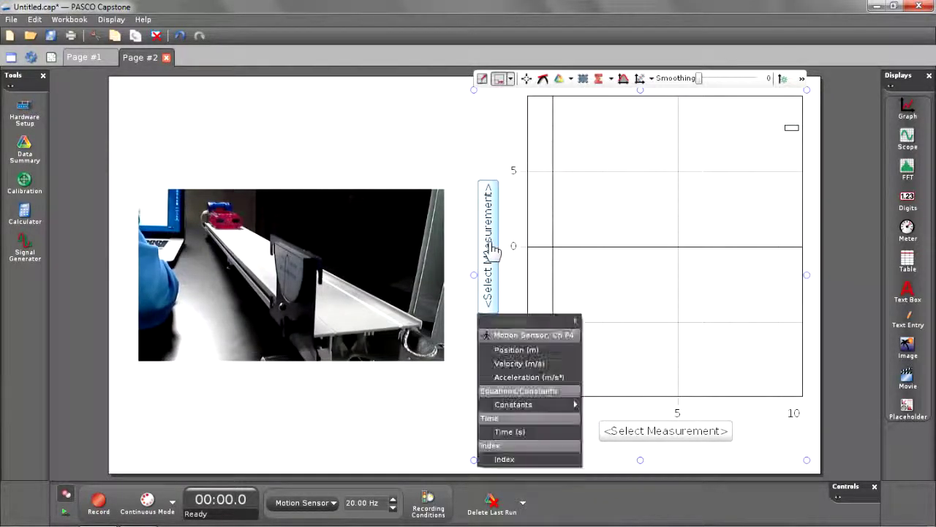
click(505, 350)
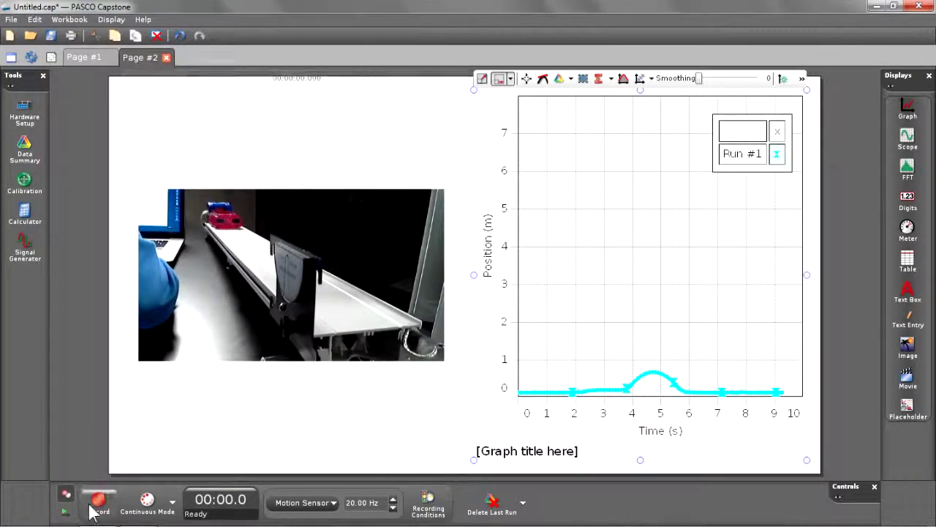
click(94, 509)
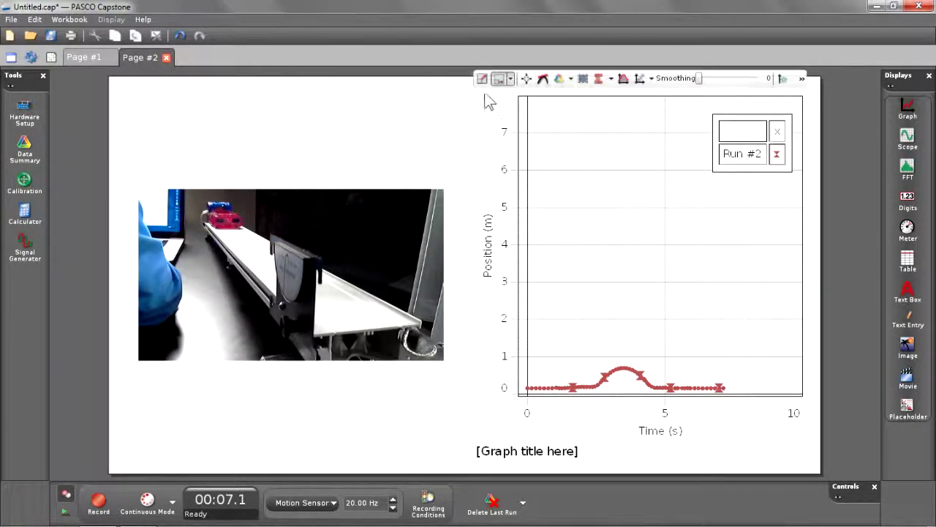
click(482, 79)
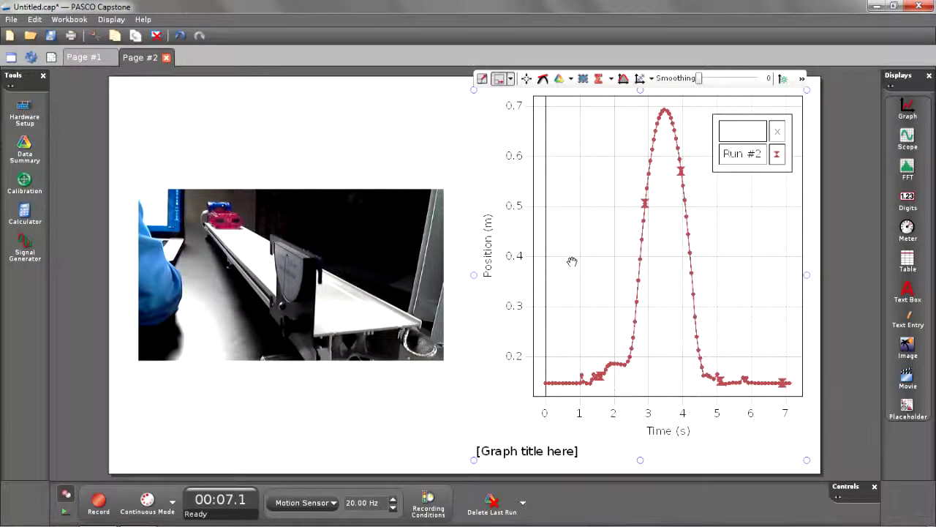
Play back Run #2 with its movie, then rewind playback to about 00:03.5.
click(64, 511)
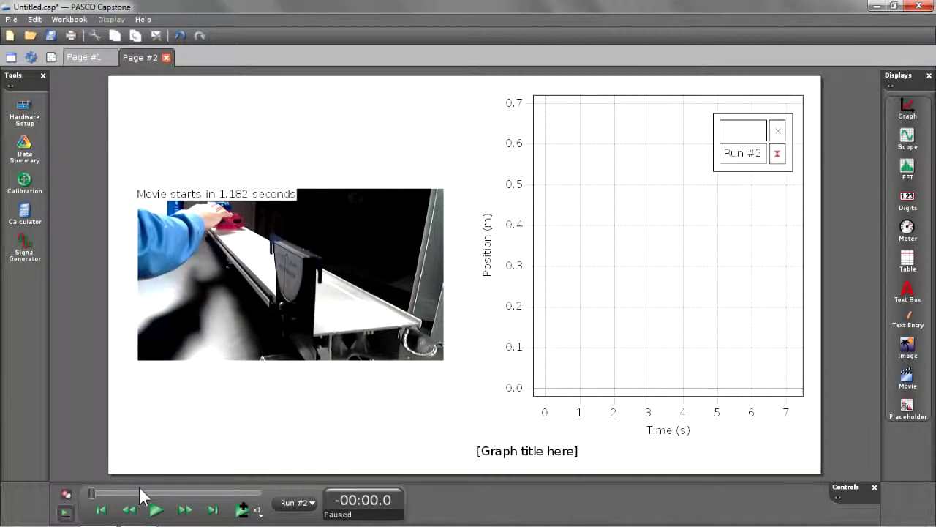
click(157, 510)
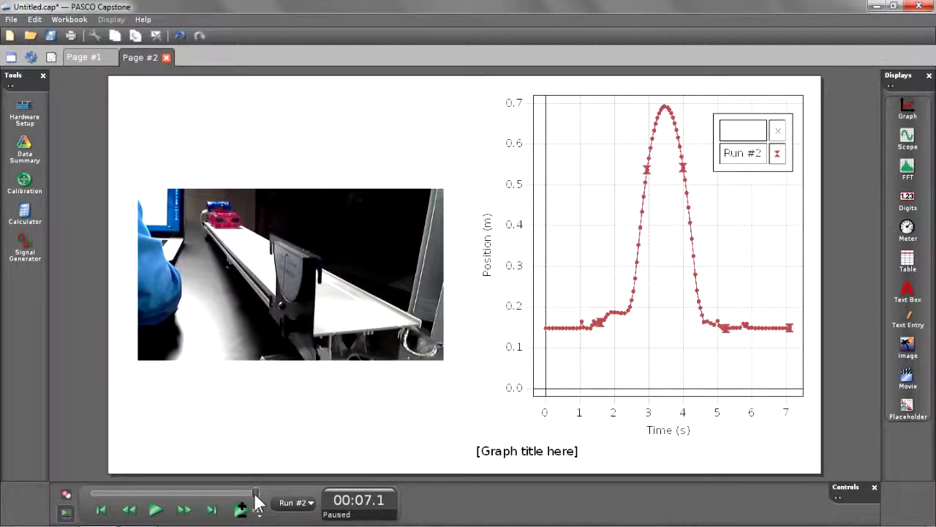
drag(254, 495, 172, 495)
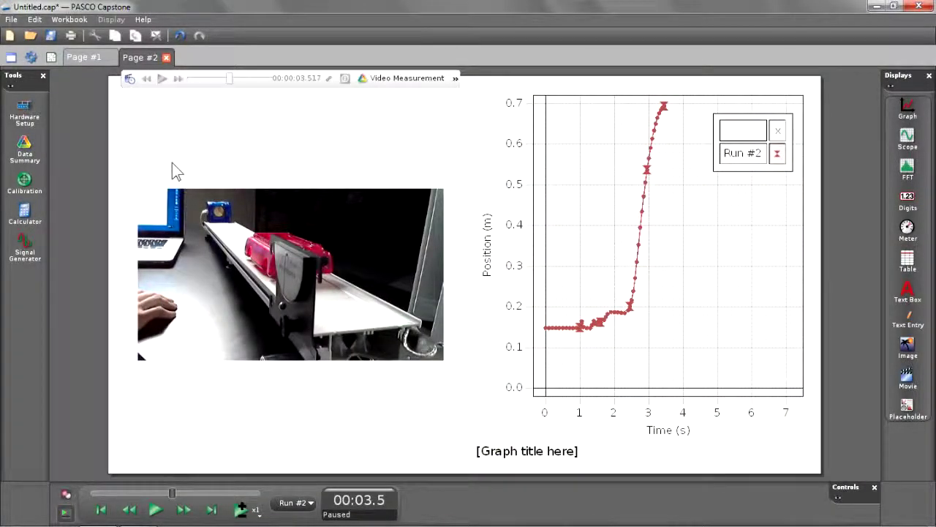
Frame-step the cart video to match the graph, re-lock sync, and replay Run #2 from the start.
click(132, 89)
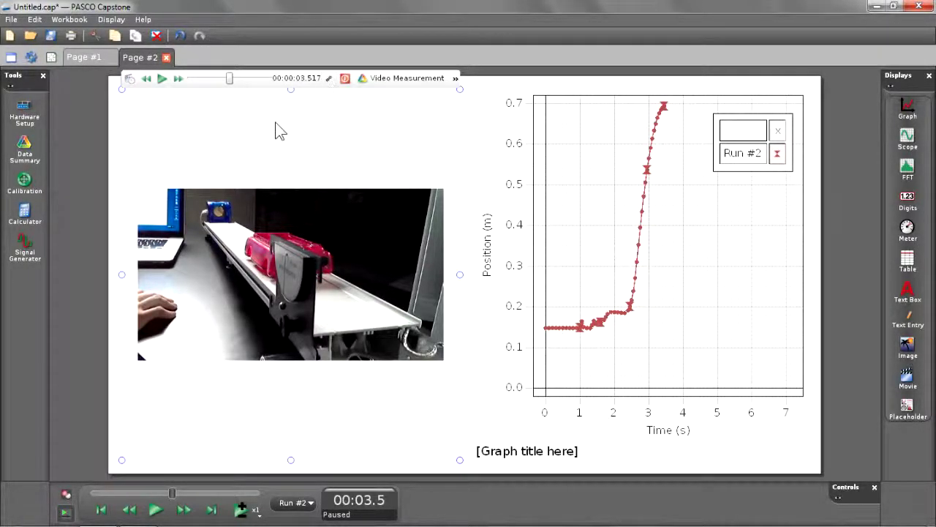
click(230, 79)
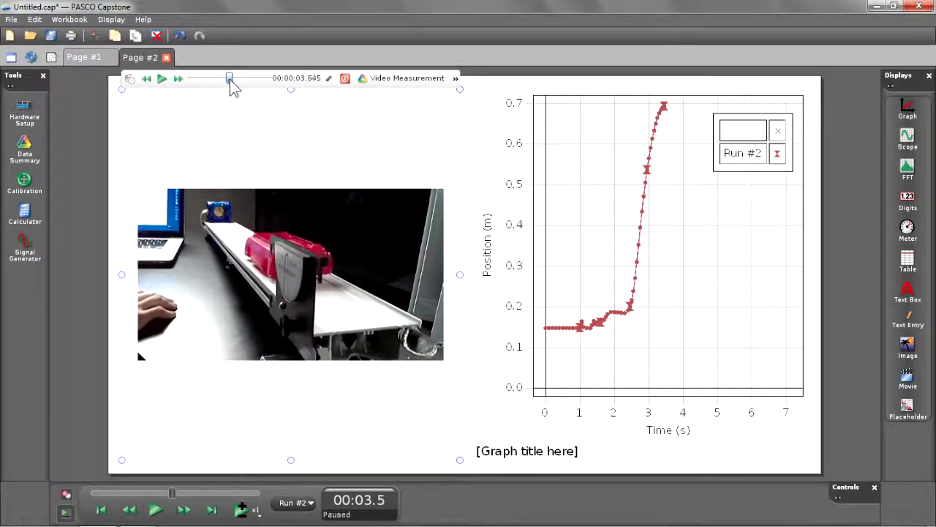
drag(229, 79, 228, 79)
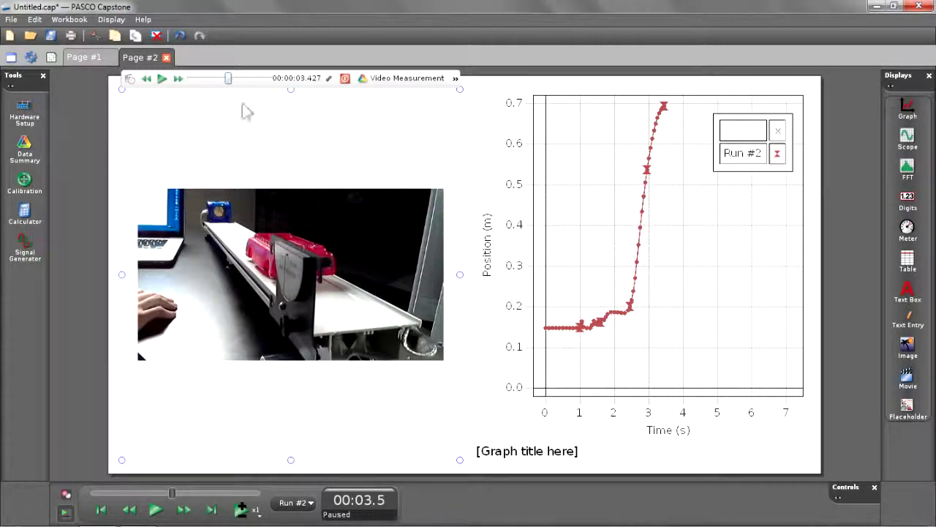
click(330, 79)
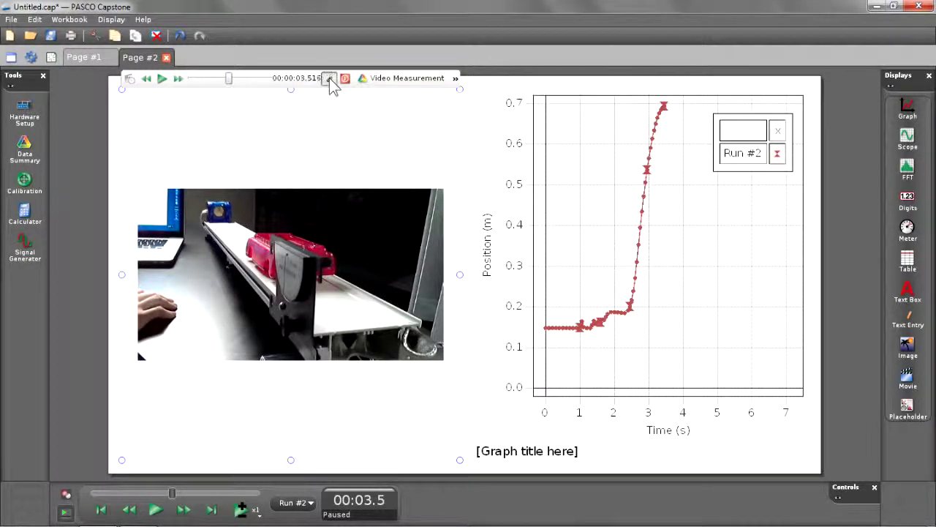
click(348, 79)
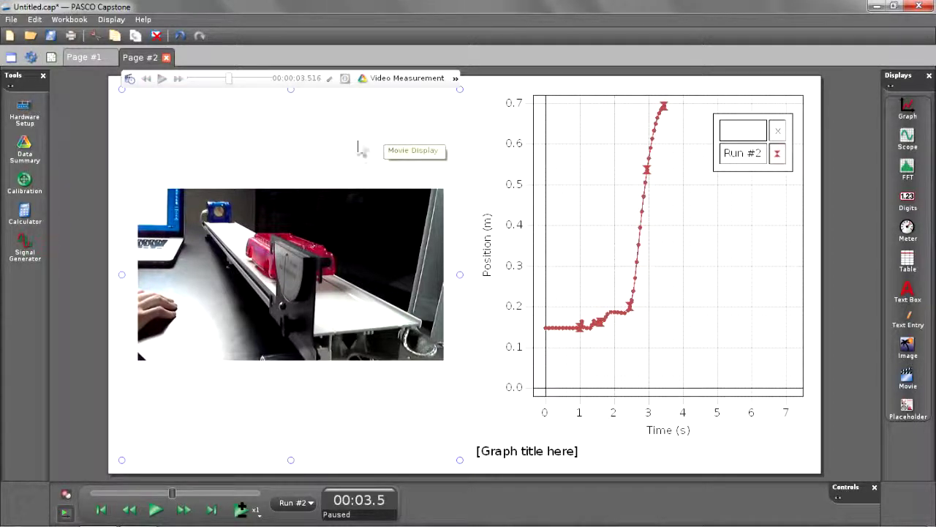
click(102, 510)
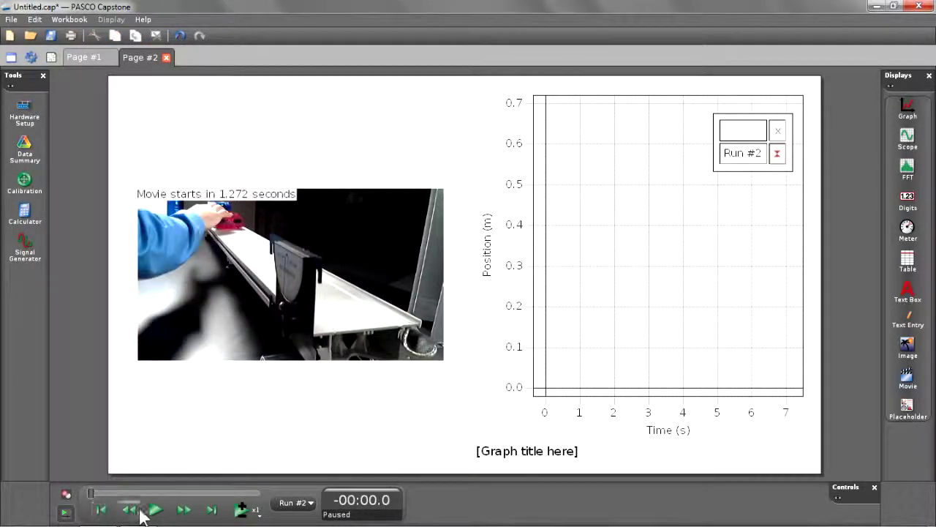
click(152, 511)
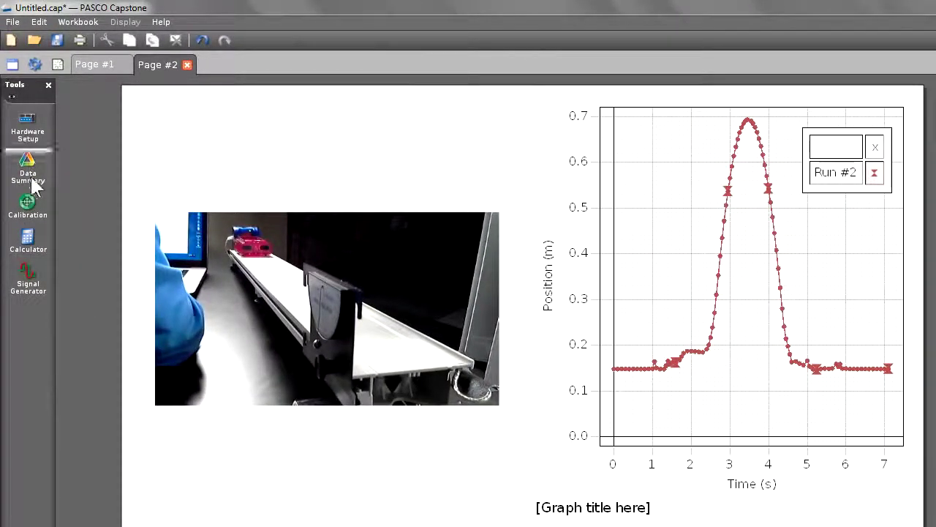
Enter the calculation PE=m*g*h with units of J.
click(25, 249)
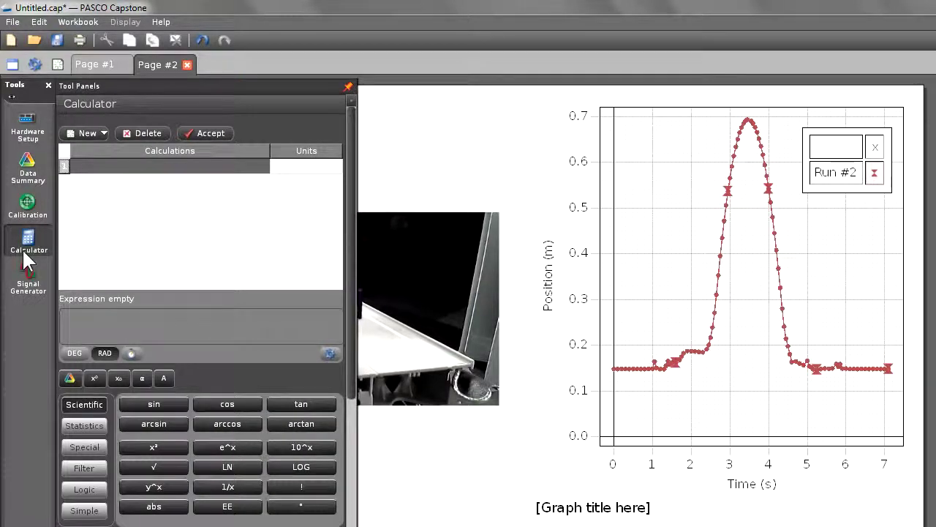
click(89, 167)
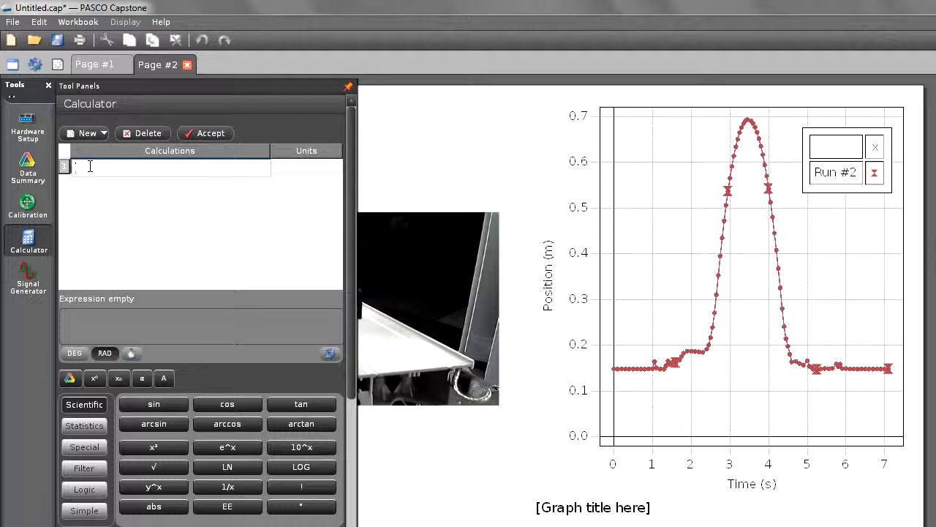
text(PE)
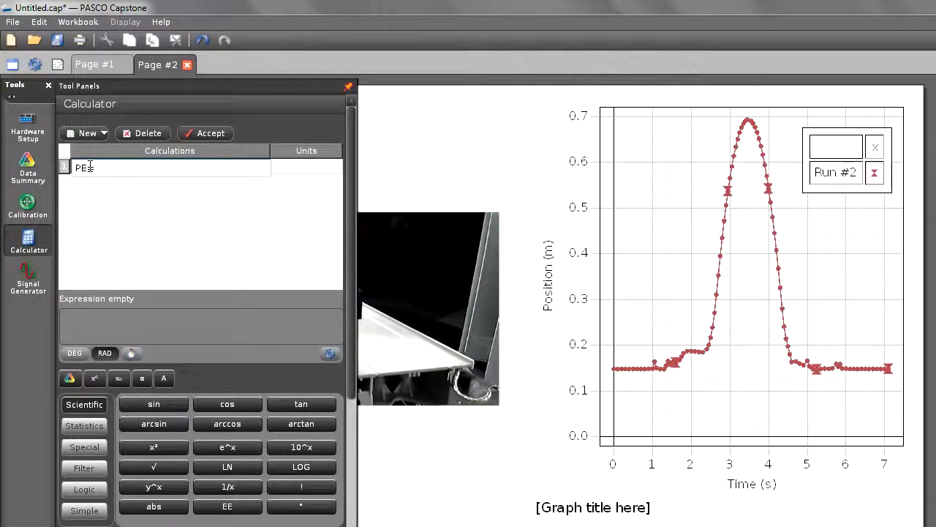
text(=m*g)
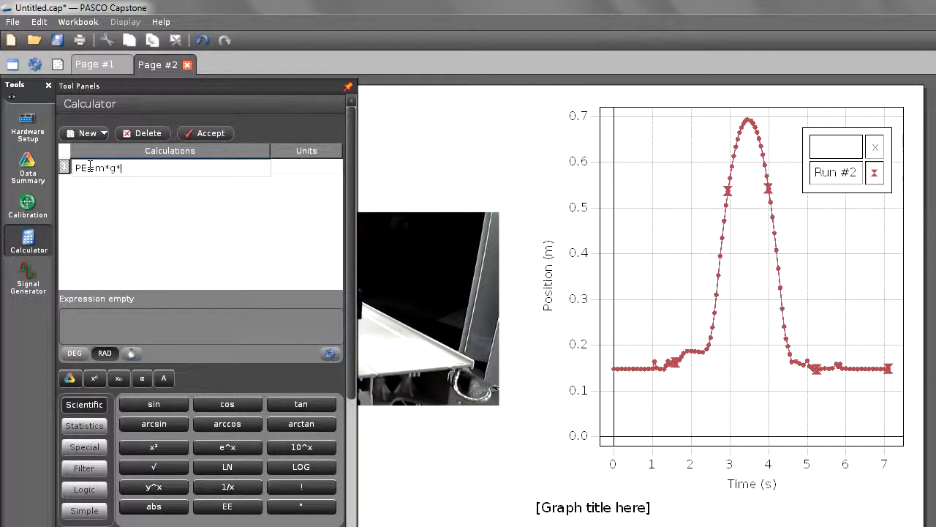
text(*h)
key(Return)
text(J)
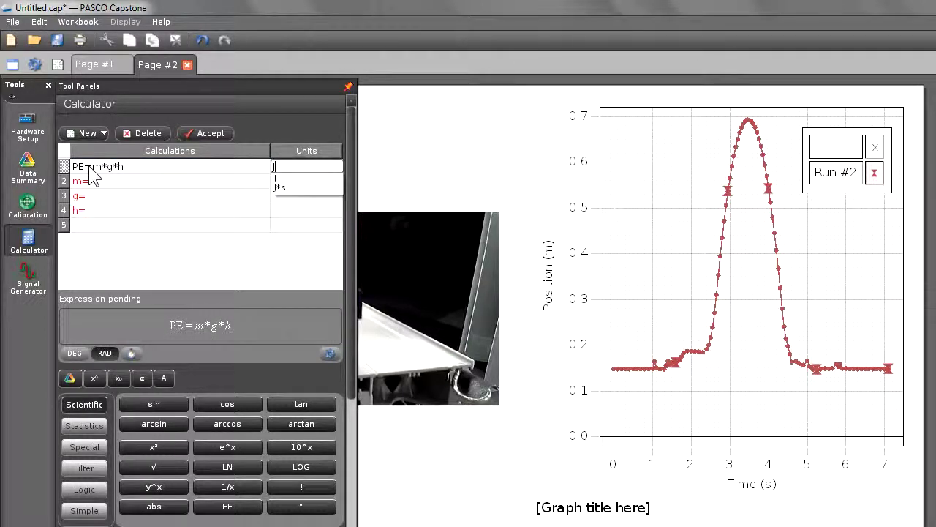
key(Down)
key(Return)
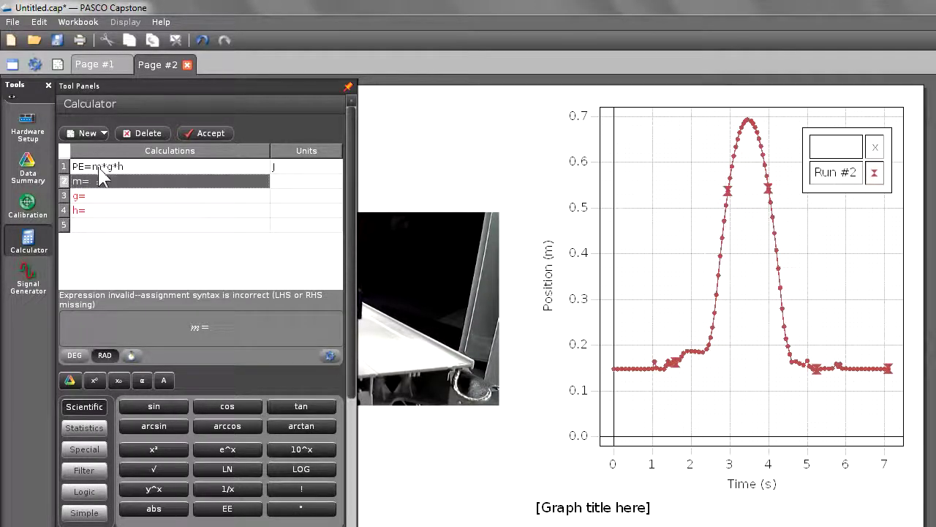
Set the mass m to .25 kg.
click(97, 181)
text(.)
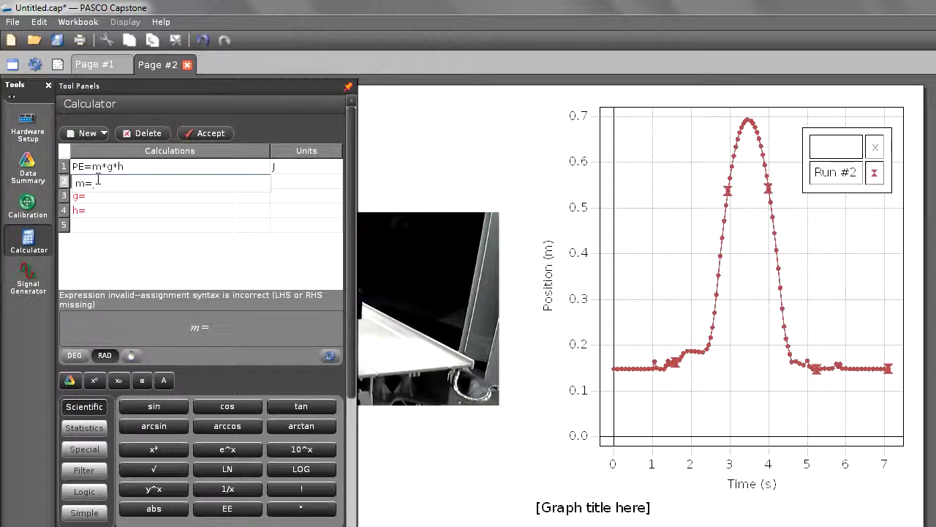
text(25)
key(Return)
text(kg)
key(Return)
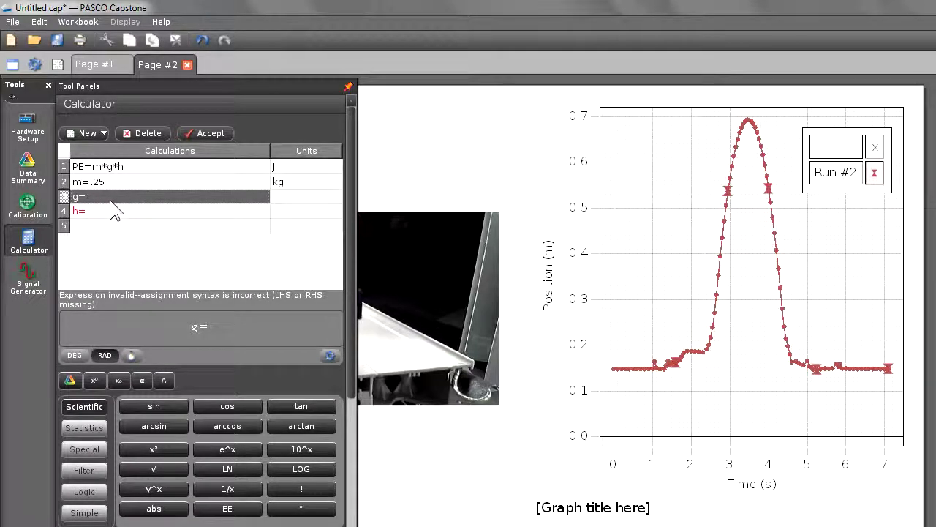
click(111, 199)
Set g to the Accel due to gravity constant with units m/s².
right_click(99, 200)
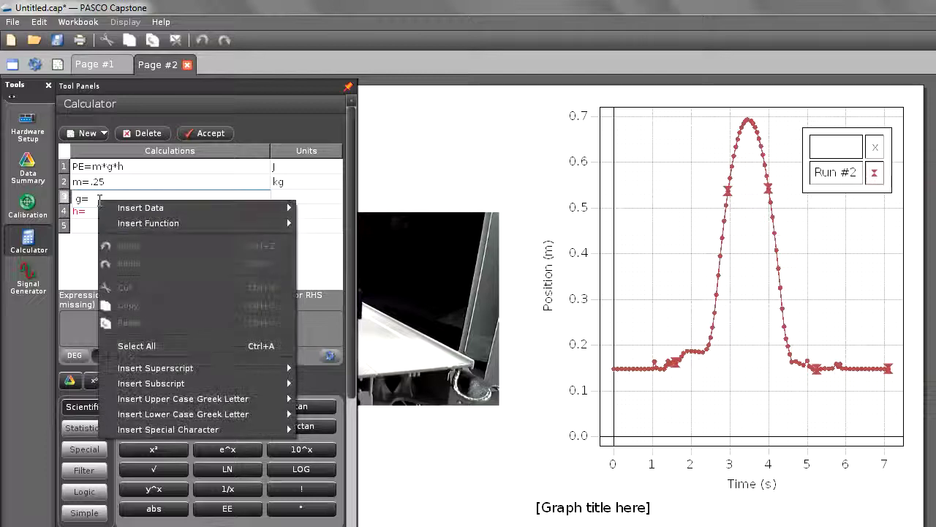
mouse_move(147, 210)
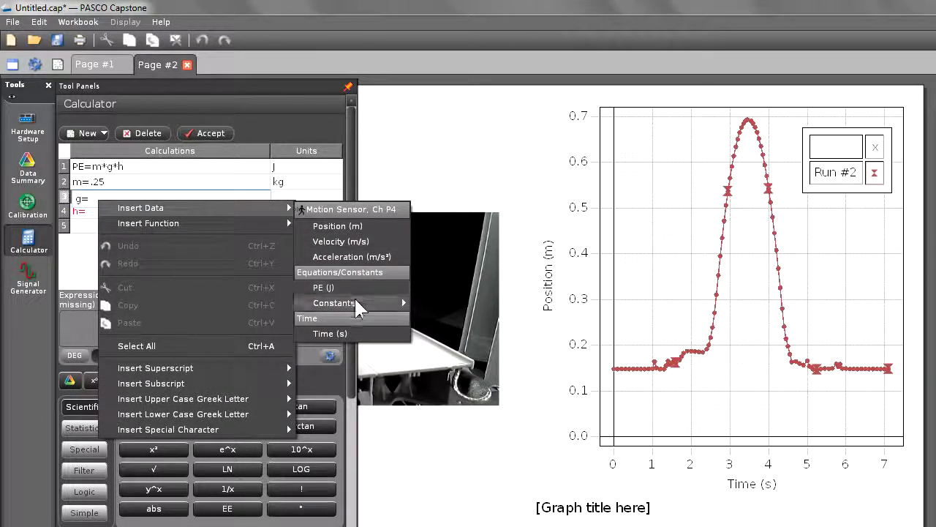
mouse_move(355, 296)
click(488, 426)
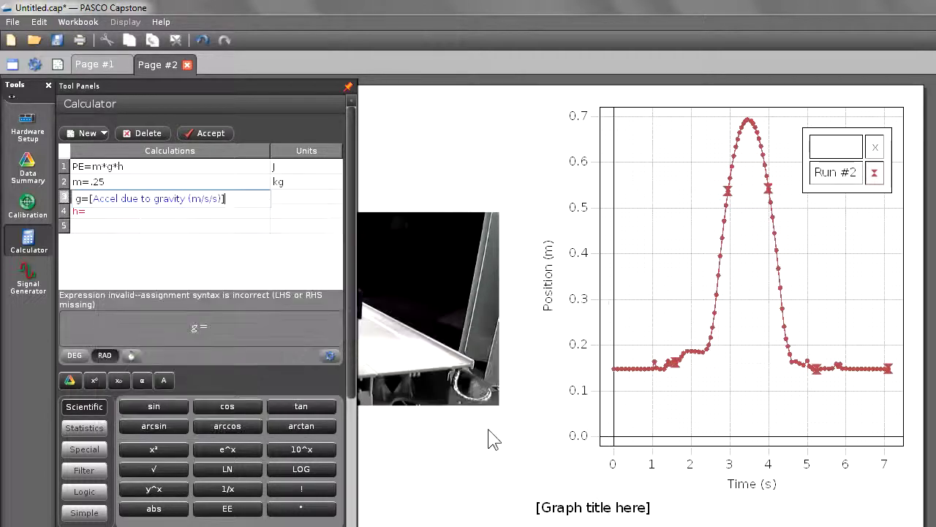
click(289, 197)
text(m/s)
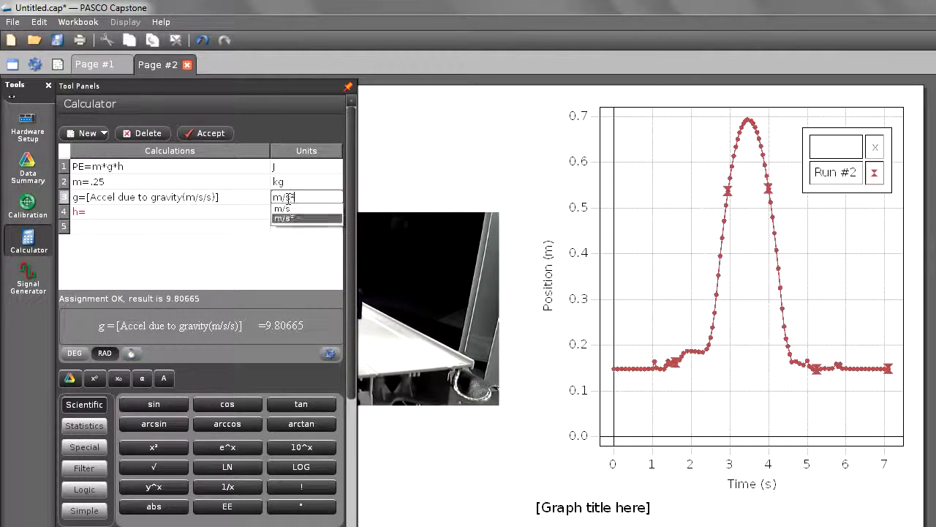
click(284, 218)
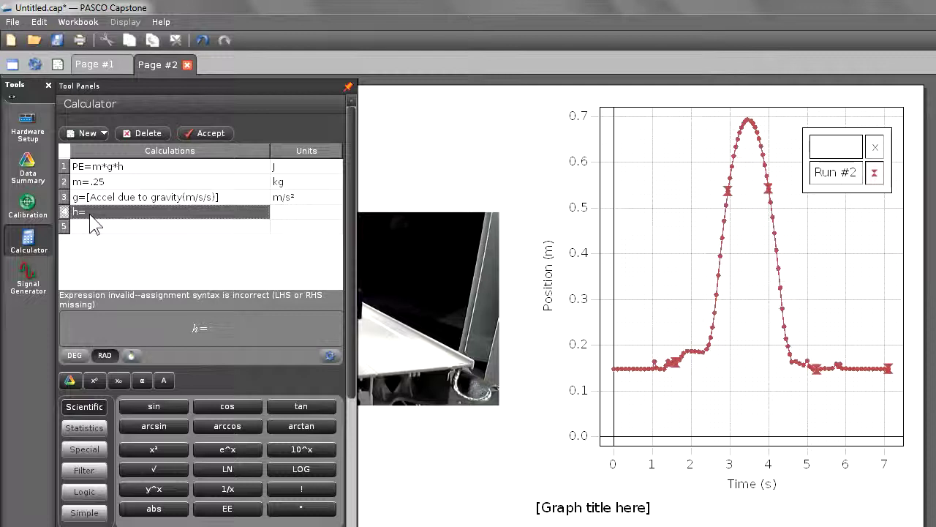
Define h=[Position(m)]*sin(7) in metres and switch angles to degrees.
click(111, 211)
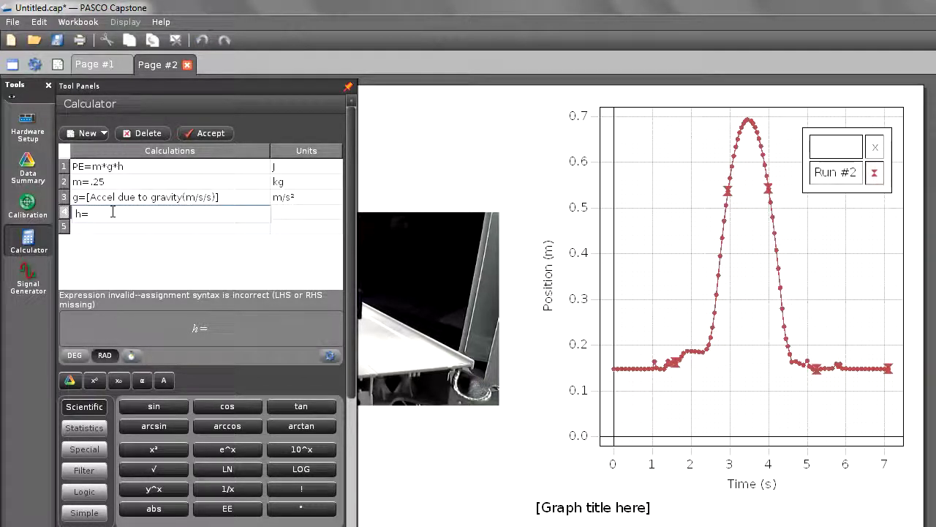
click(71, 377)
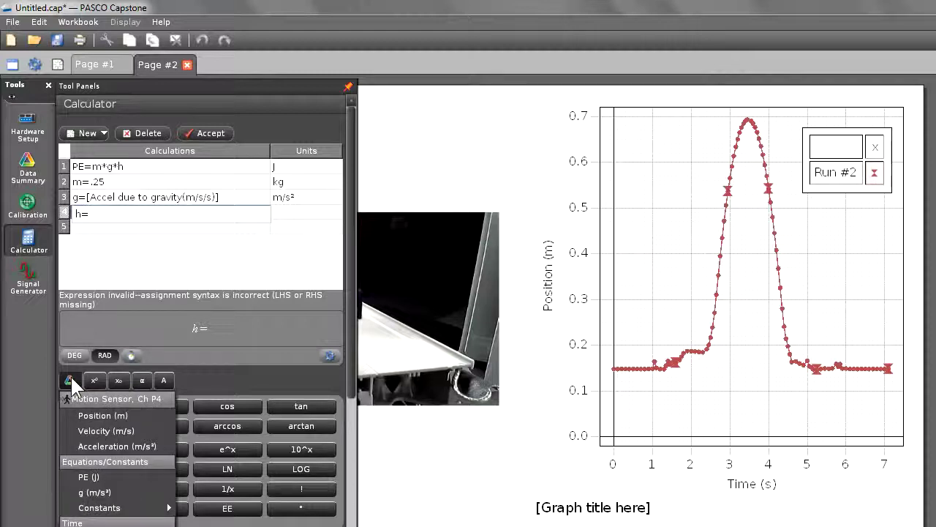
click(95, 413)
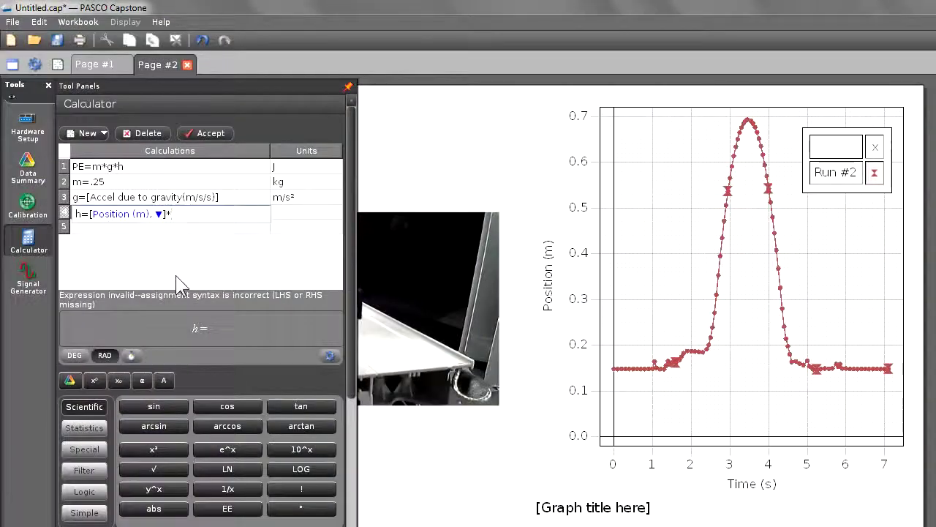
text(()
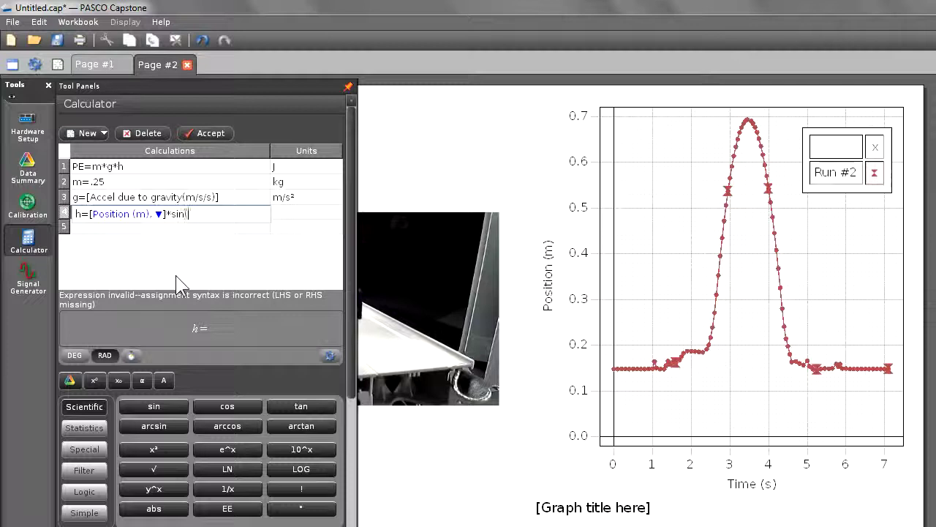
text(7))
key(Tab)
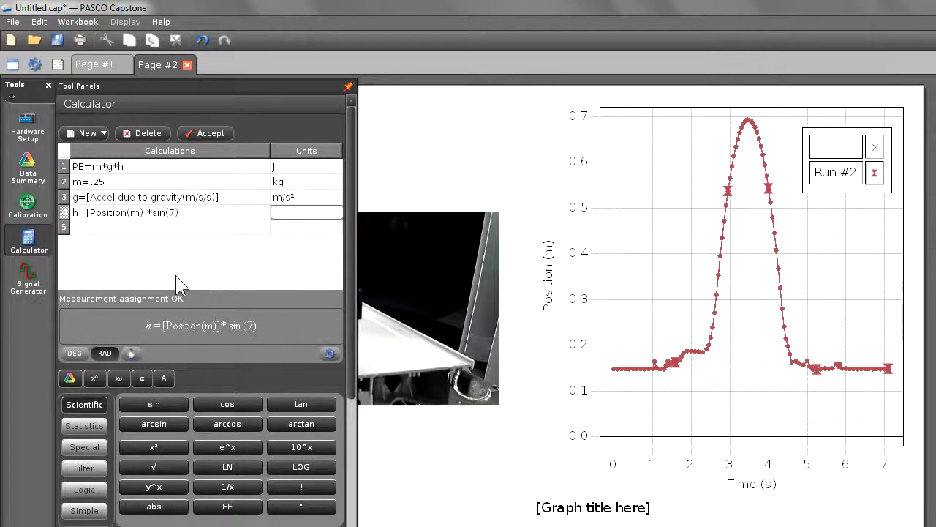
text(m)
key(Return)
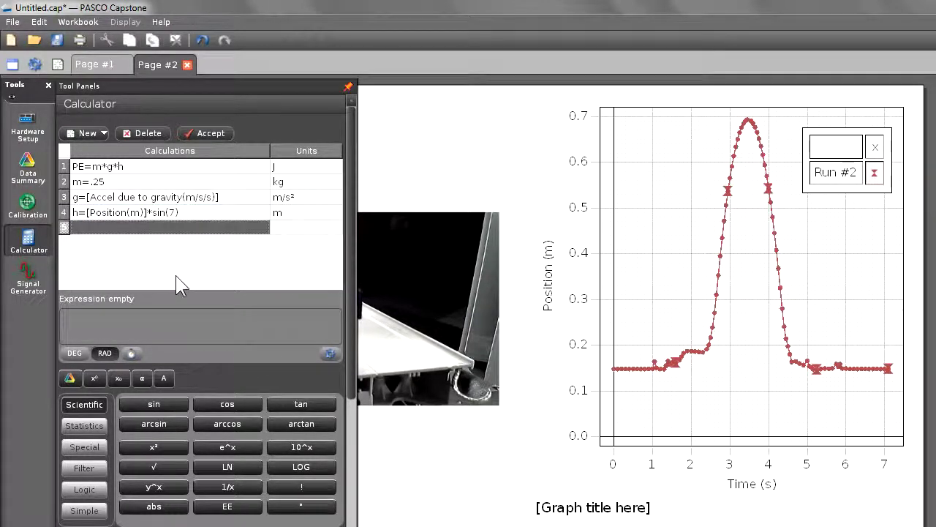
click(177, 213)
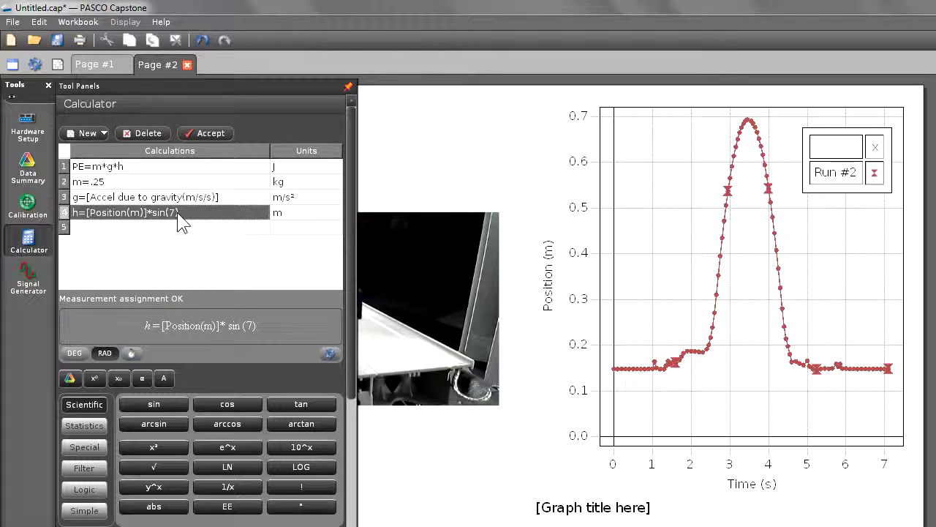
click(75, 353)
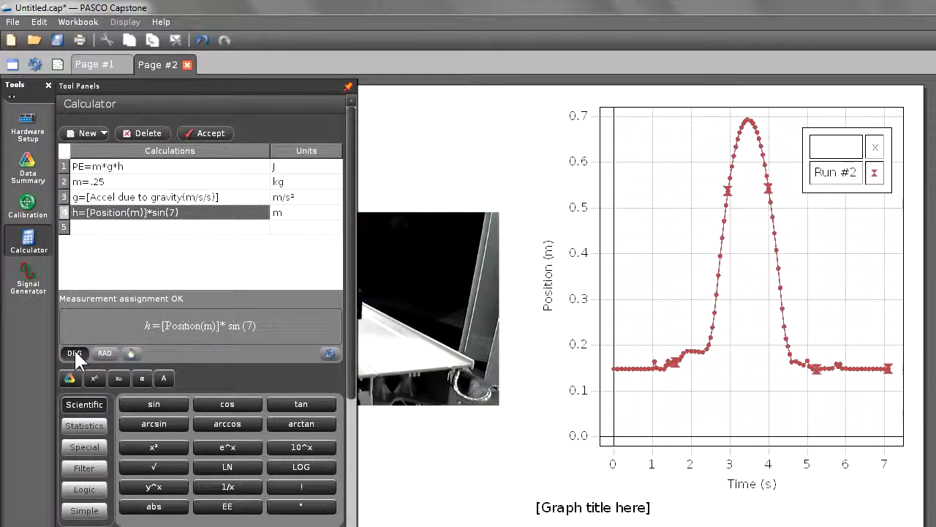
Switch the graph's y-axis to PE (J) and rescale to show the peak near 0.20 J.
click(553, 308)
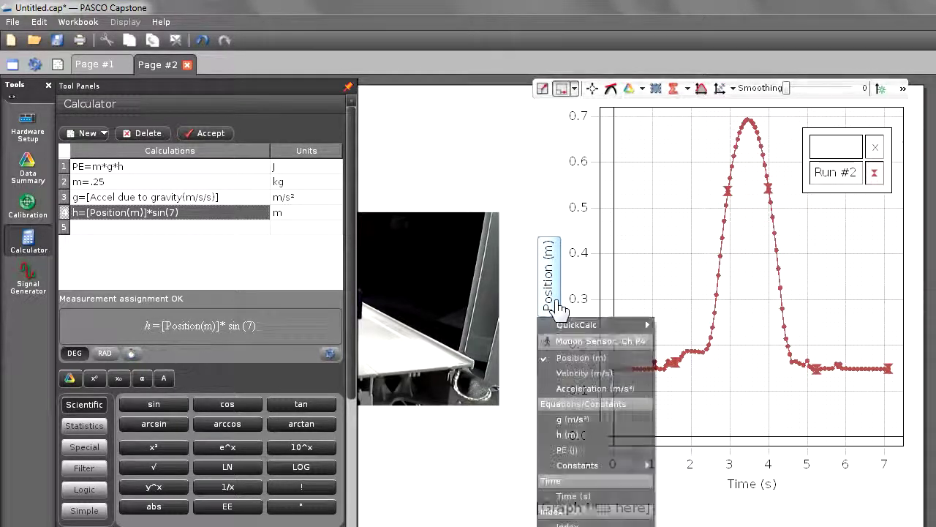
click(566, 447)
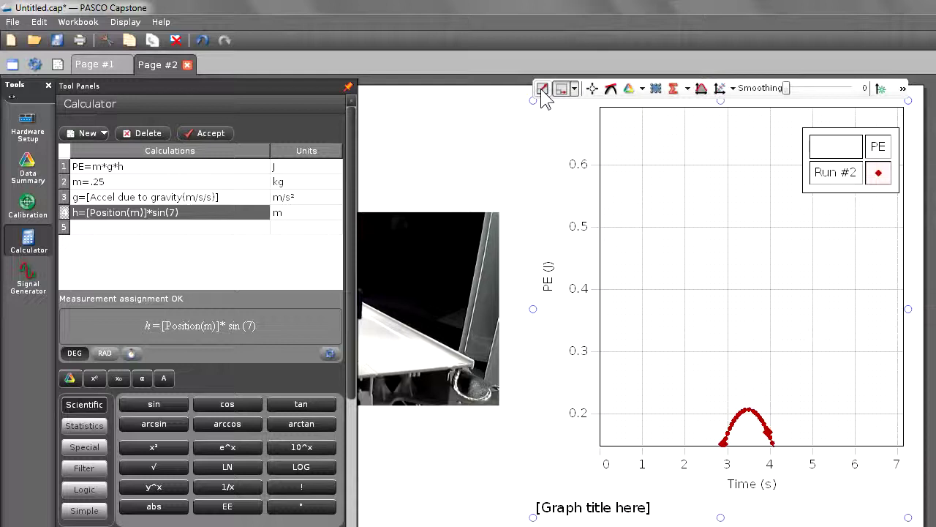
click(542, 89)
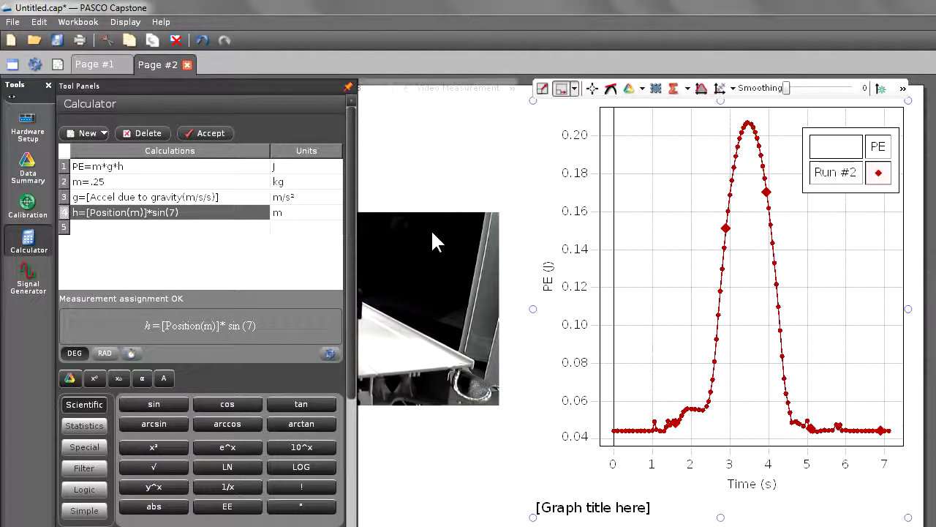
Enter KE=.5*m*[Velocity(m/s)]^2 in the fifth calculation row with units J.
click(84, 223)
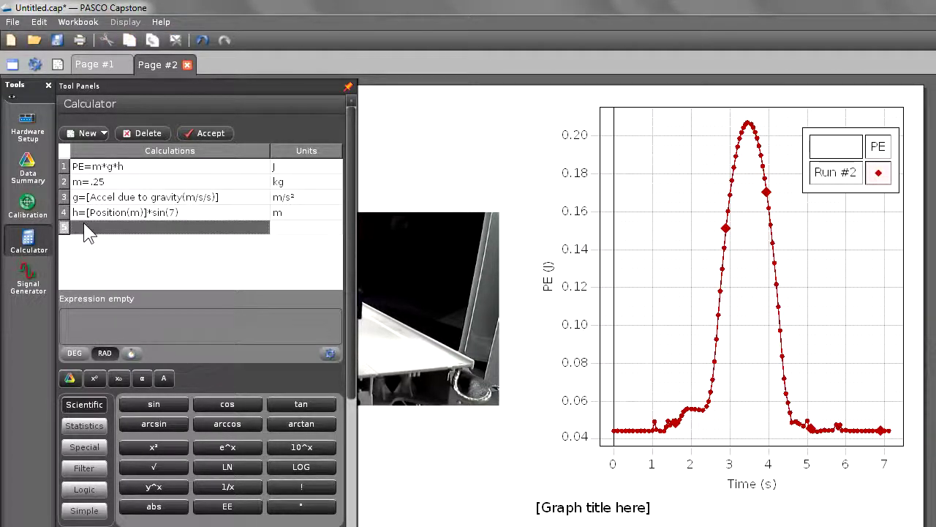
click(84, 222)
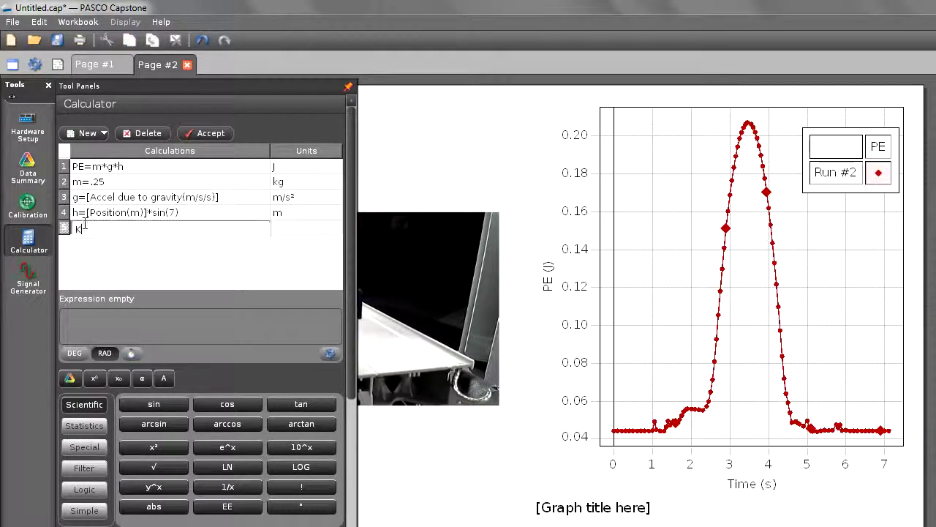
text(KE=.5*m*)
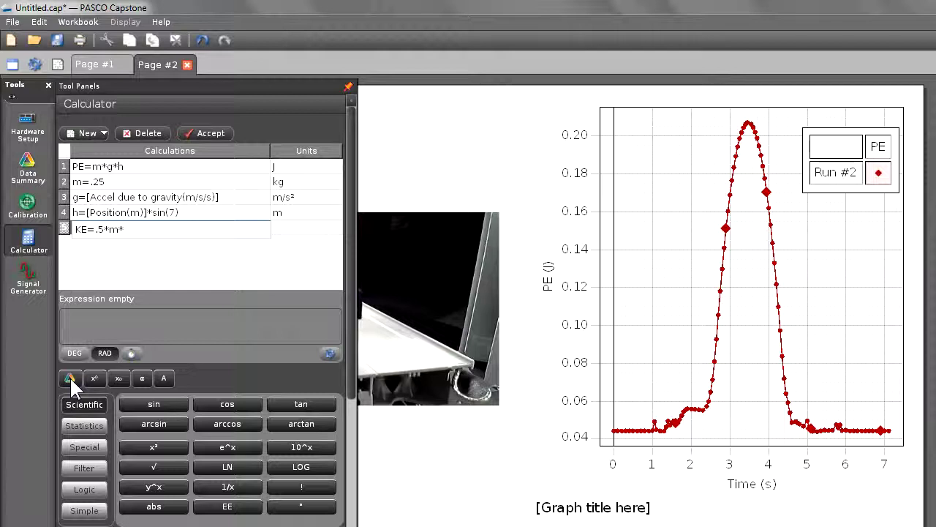
click(69, 377)
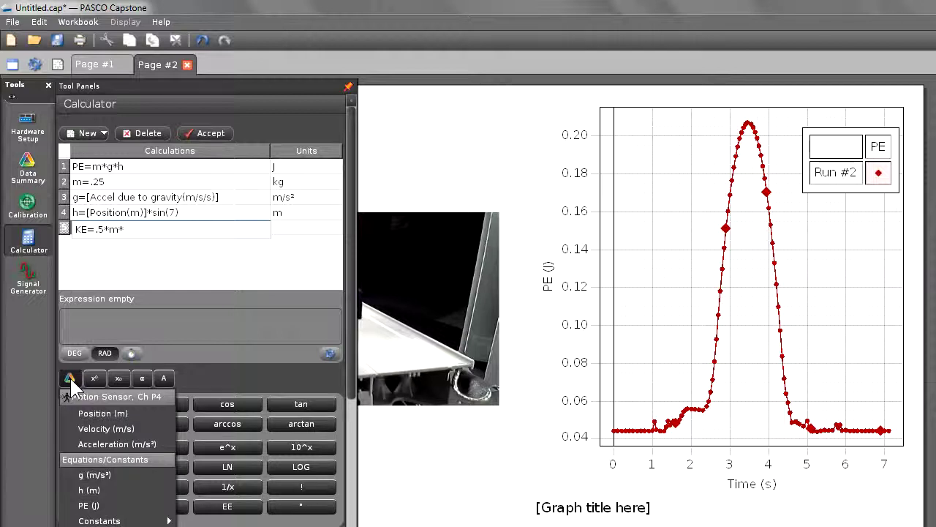
click(77, 428)
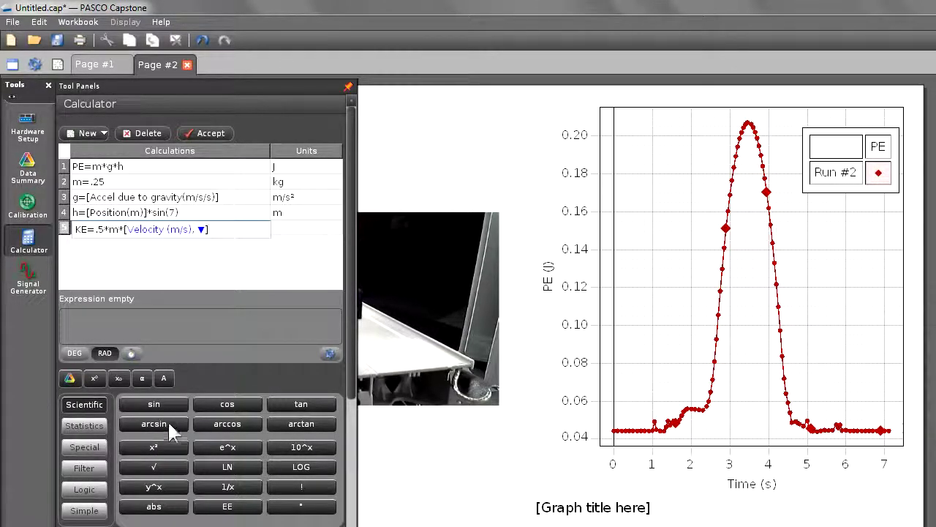
click(141, 443)
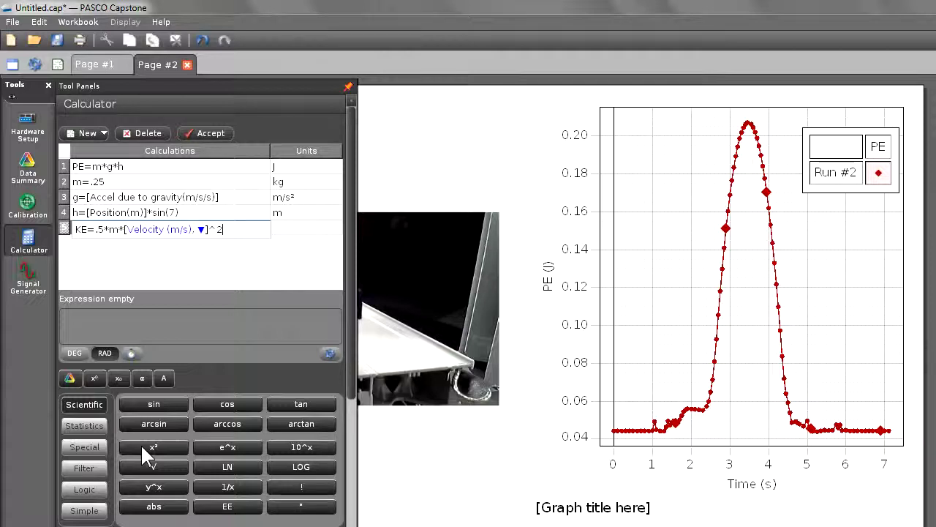
key(Return)
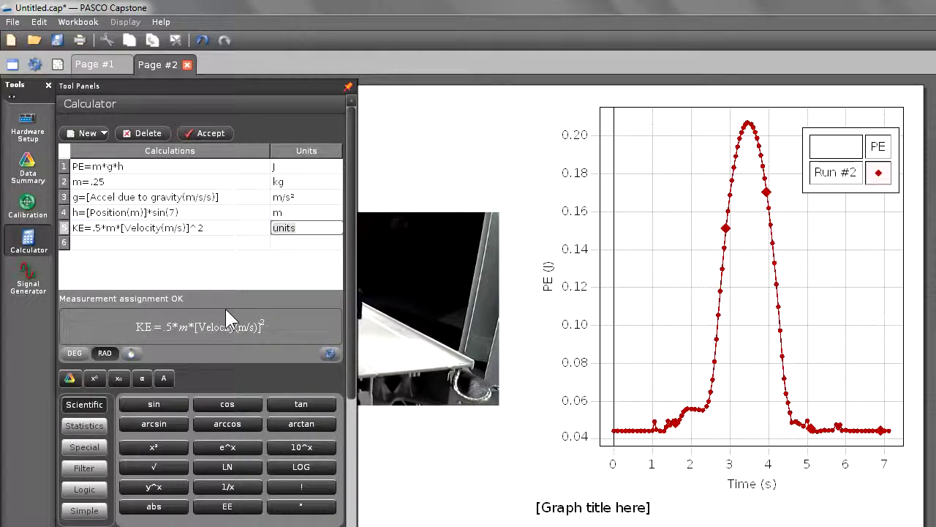
text(J)
key(Return)
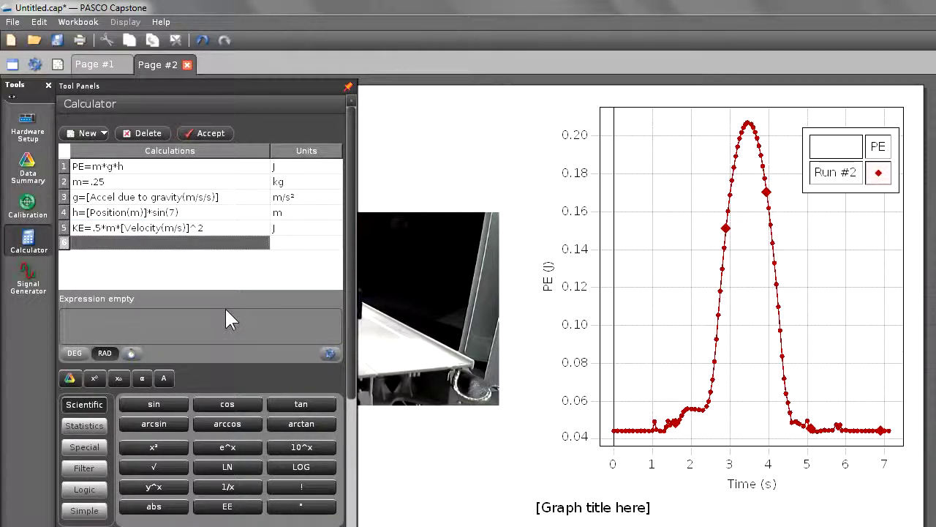
mouse_move(600, 125)
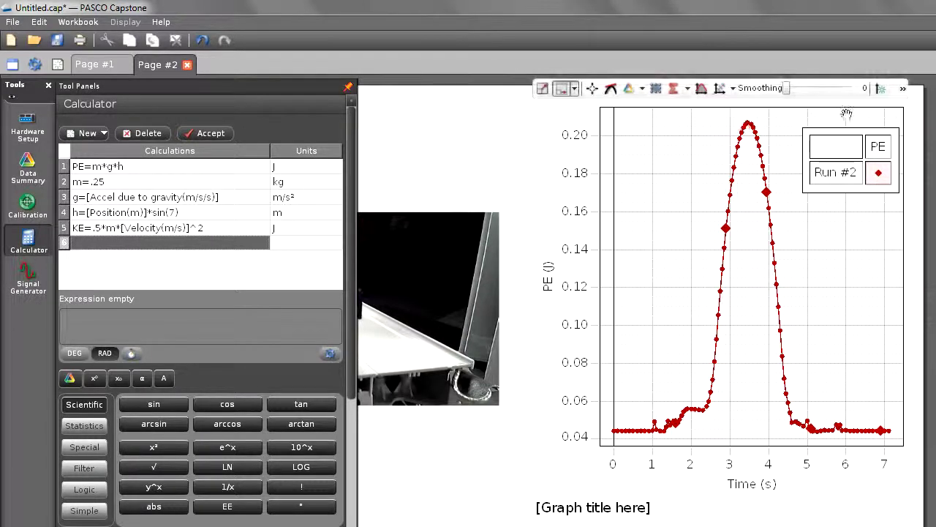
Add a KE (J) plot area below the PE graph and scale both plots to fit.
click(903, 88)
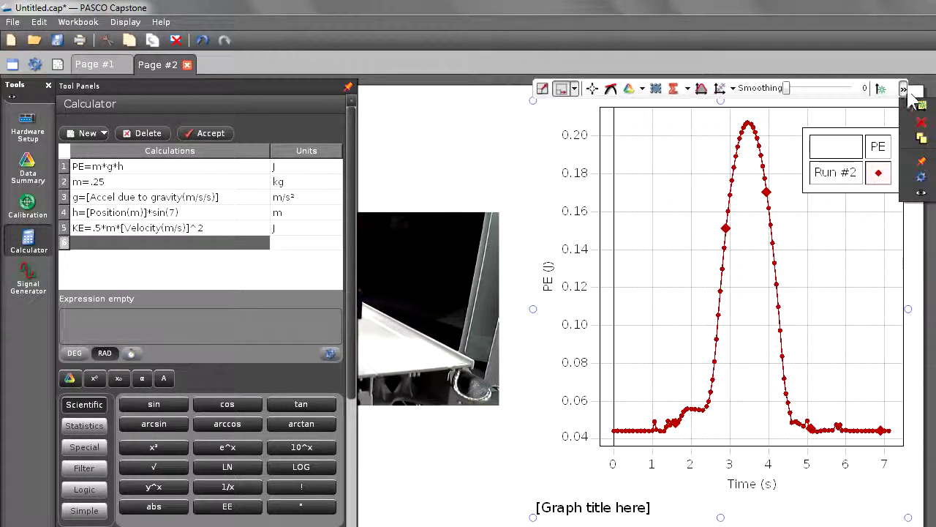
click(916, 106)
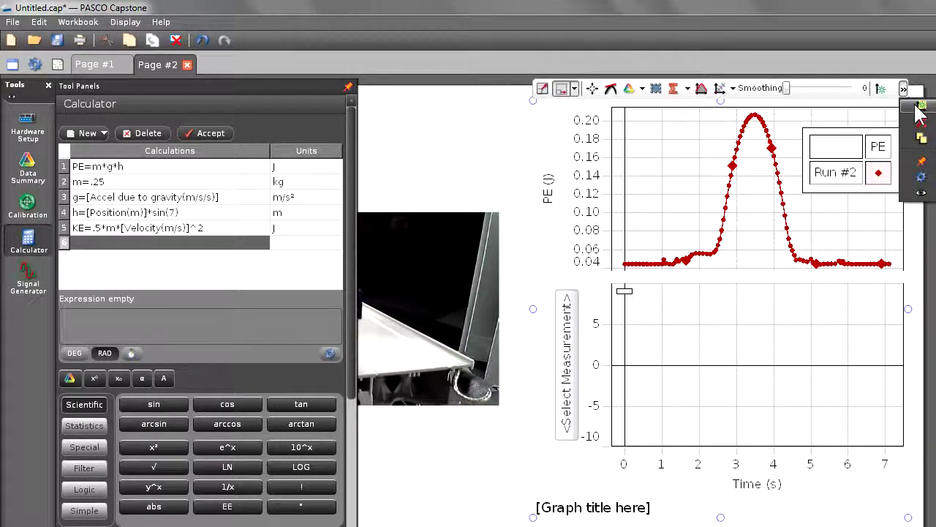
click(573, 385)
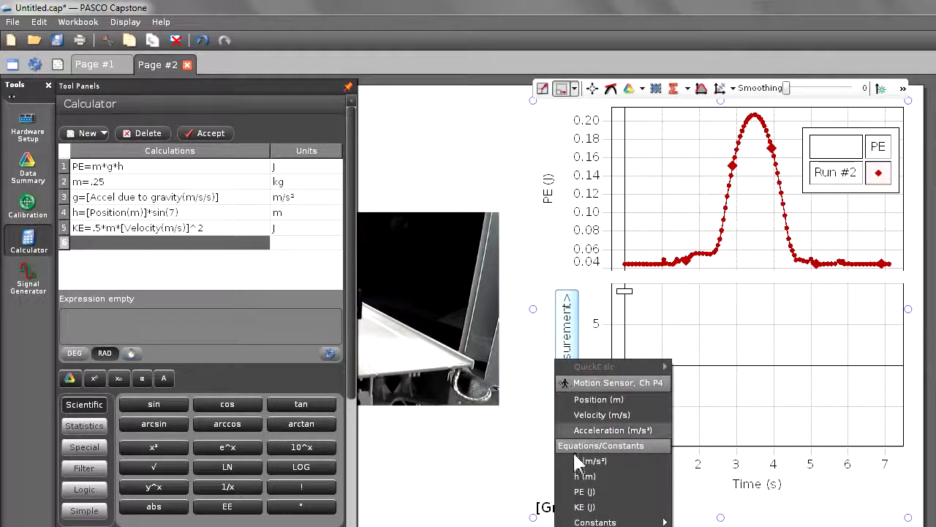
click(583, 507)
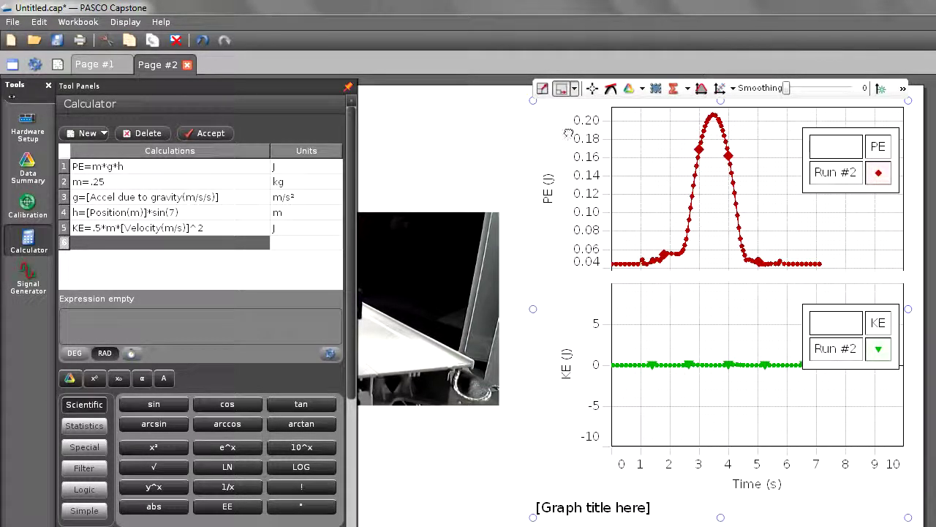
click(542, 89)
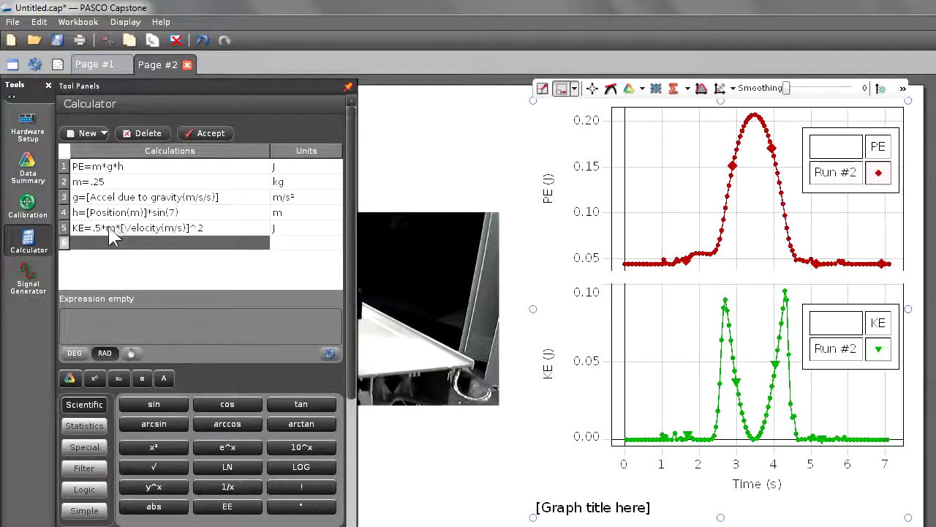
Enter TE=PE+KE as the sixth calculation in the Calculator.
click(89, 239)
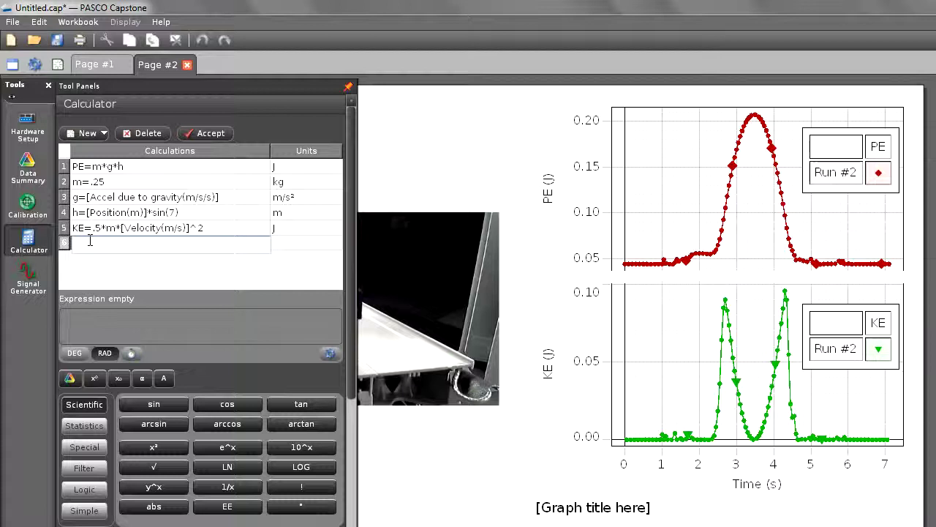
text(TE=PE+)
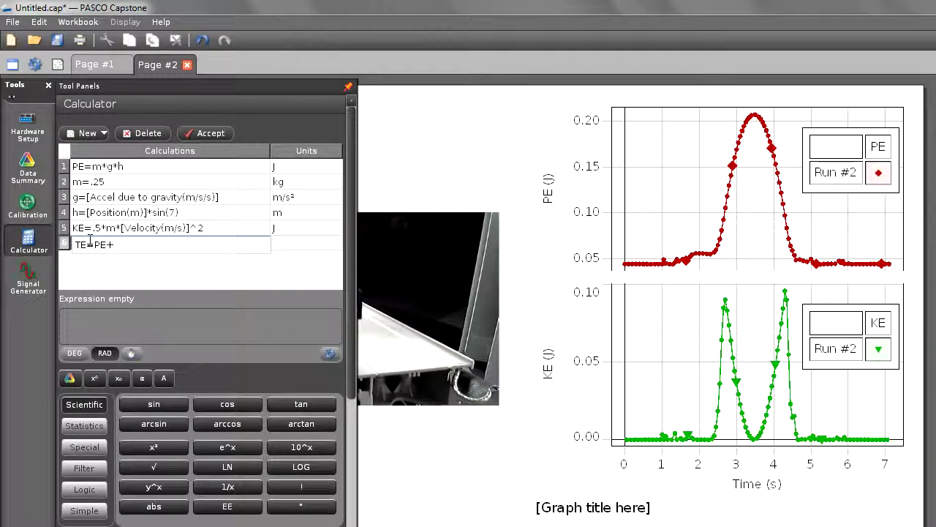
text(E)
key(BackSpace)
text(KE)
key(Return)
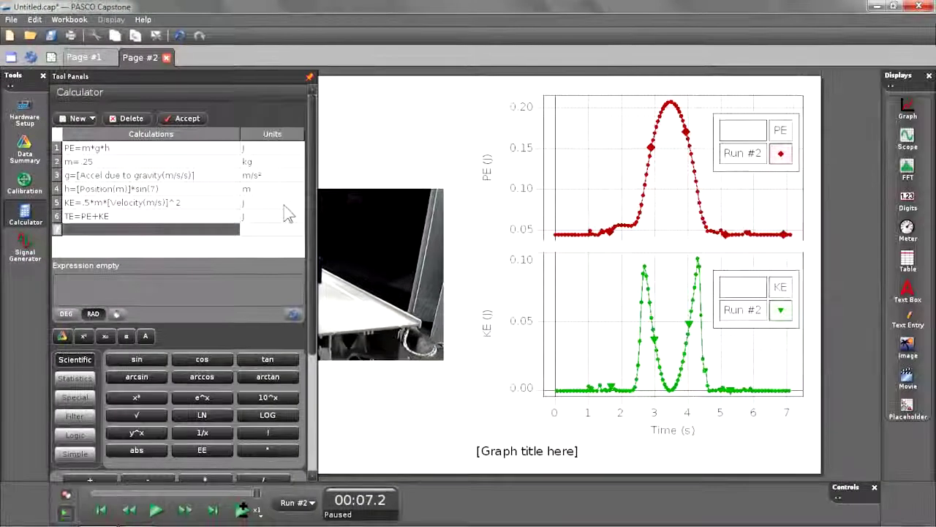
mouse_move(820, 109)
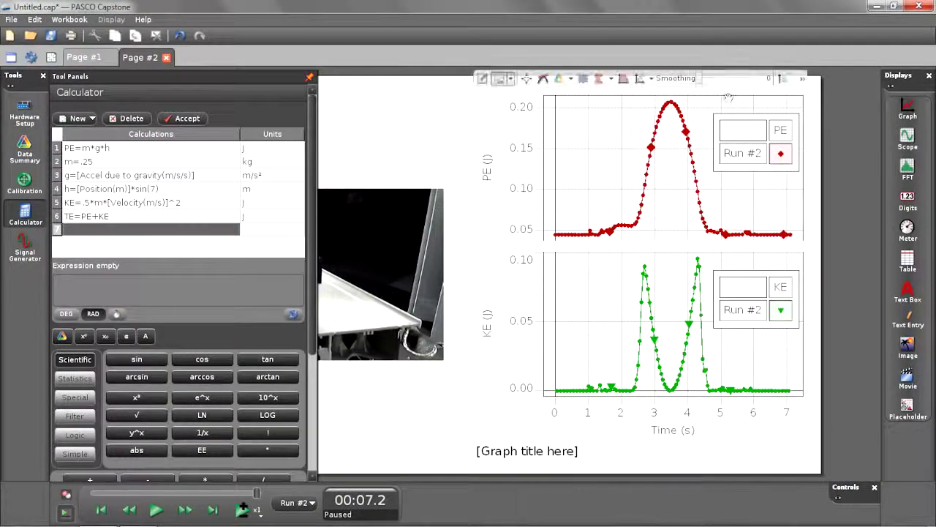
Add a third plot area showing TE (J) below KE and scale all plots to fit.
click(803, 78)
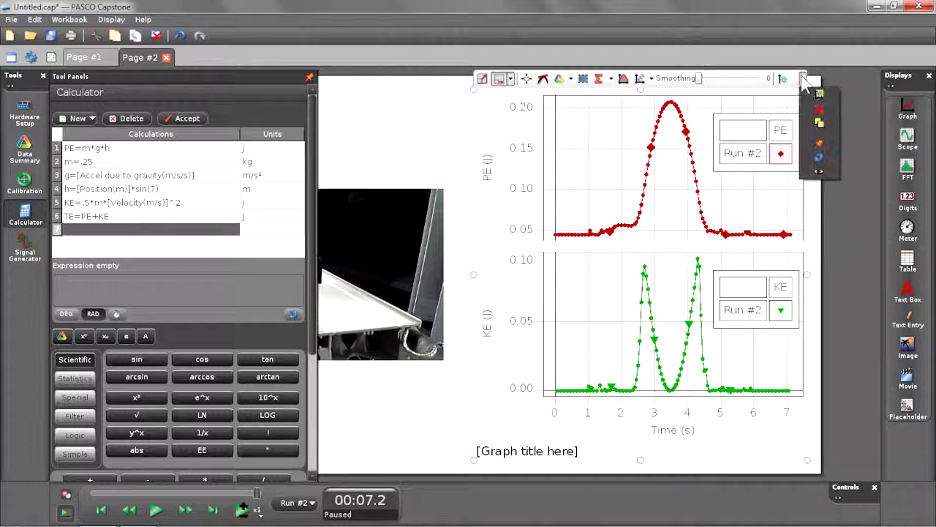
click(819, 123)
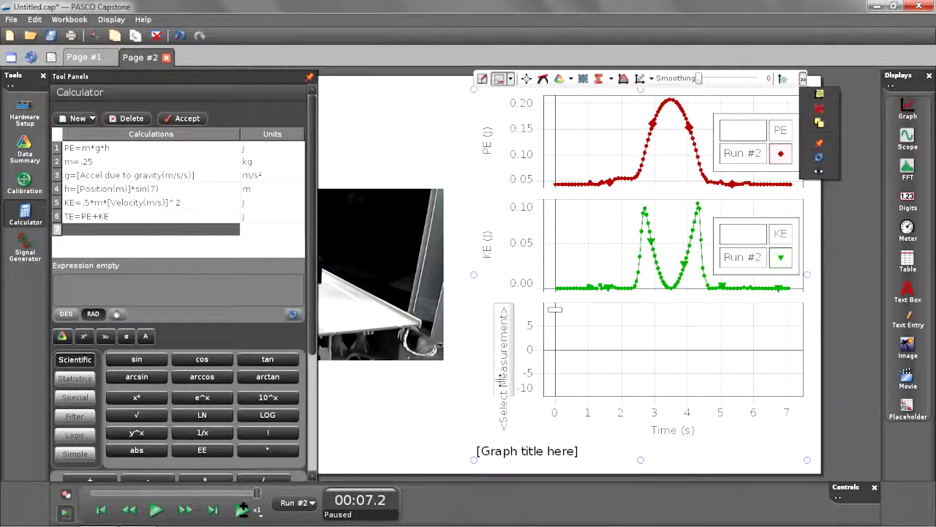
click(501, 379)
click(511, 459)
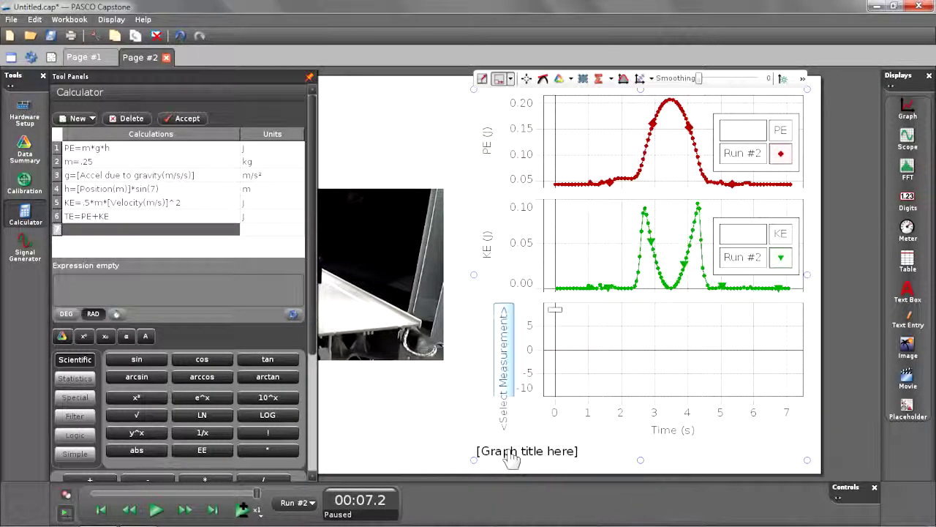
click(482, 78)
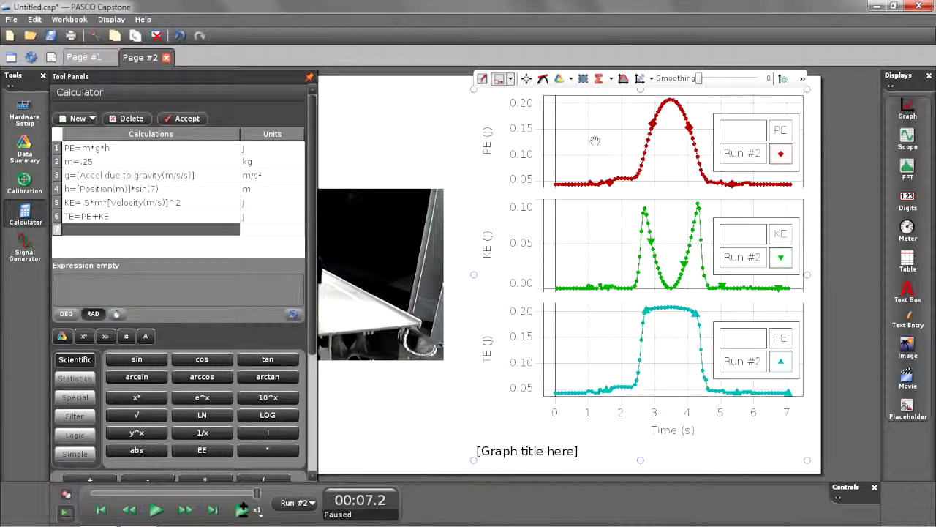
Hide the legends on the PE, KE and TE plots.
right_click(617, 138)
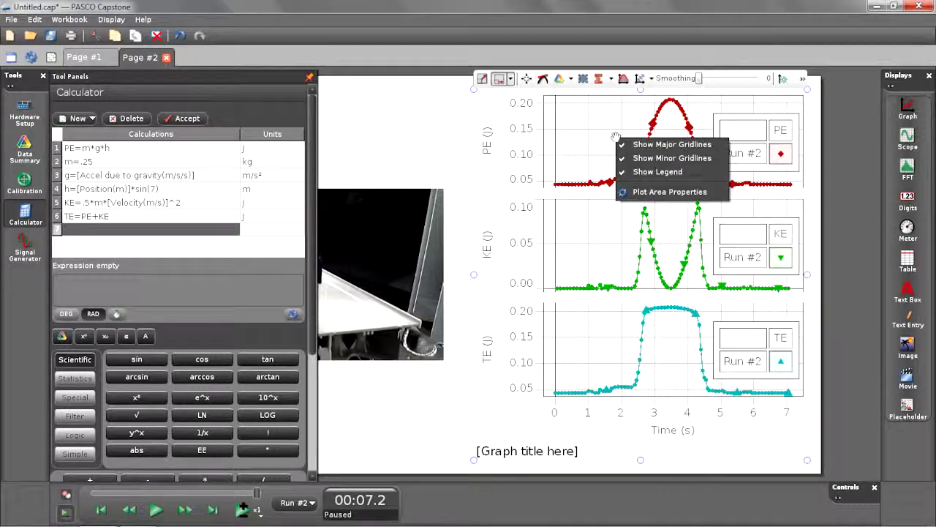
click(638, 173)
right_click(603, 247)
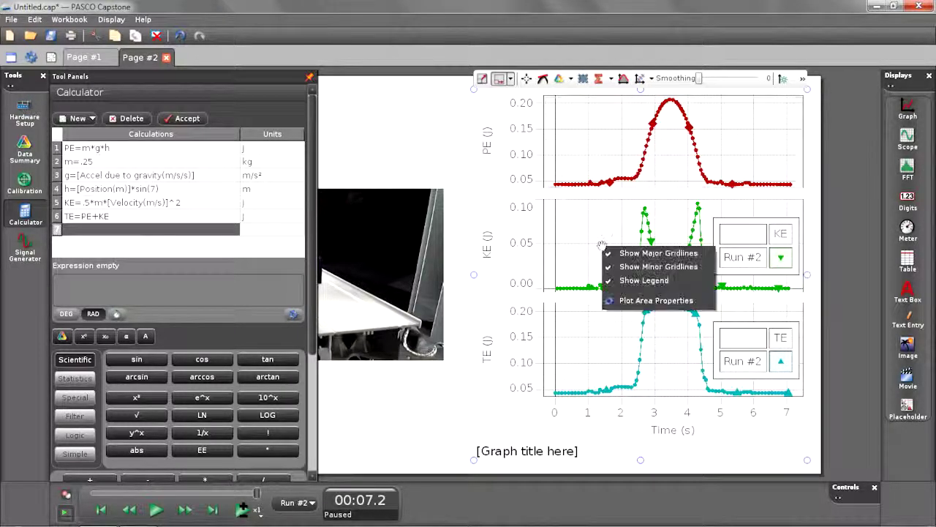
click(615, 280)
right_click(602, 336)
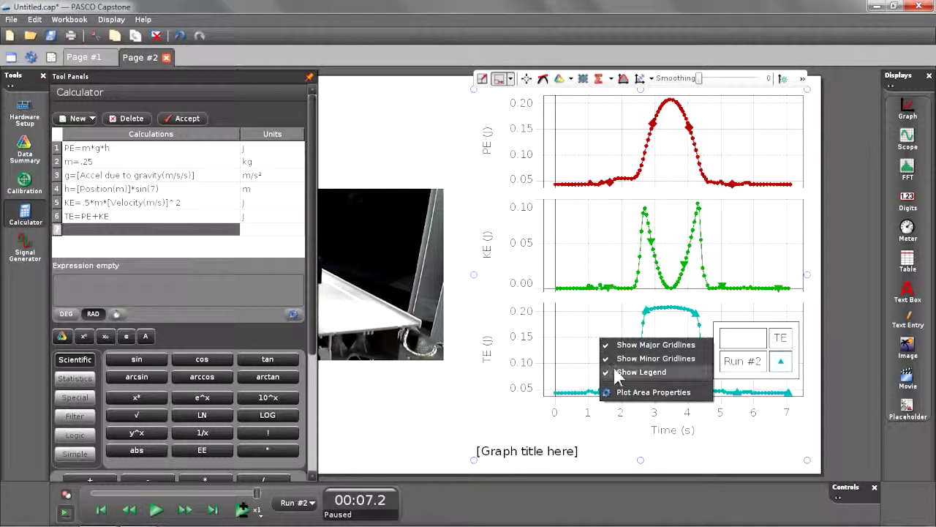
click(614, 370)
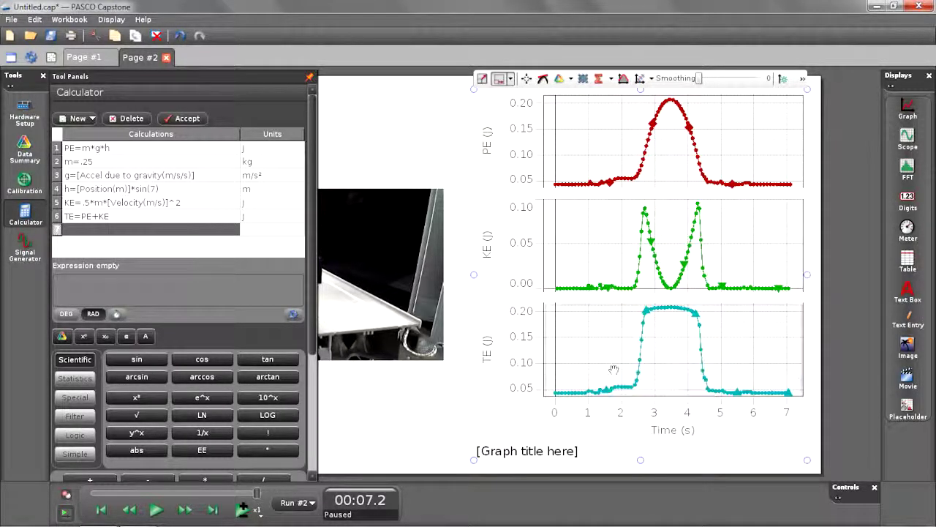
Replace the placeholder graph title with 'Energy of cart moving up and down track'.
double_click(502, 451)
triple_click(504, 451)
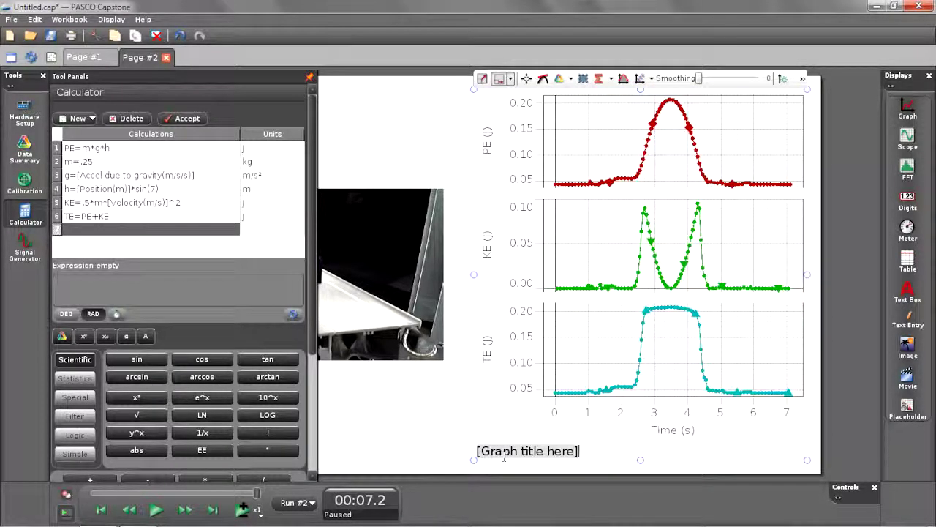
text(Ene)
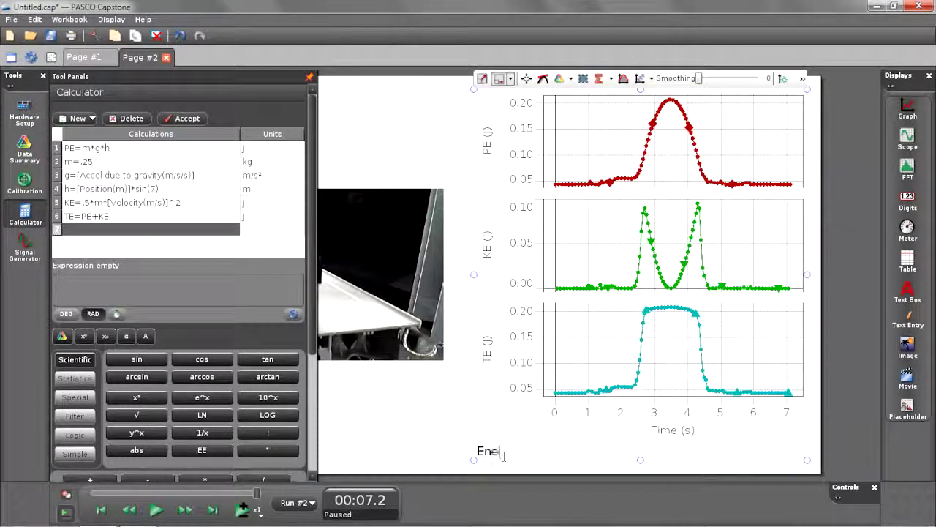
text(rgy of cart moving up and d)
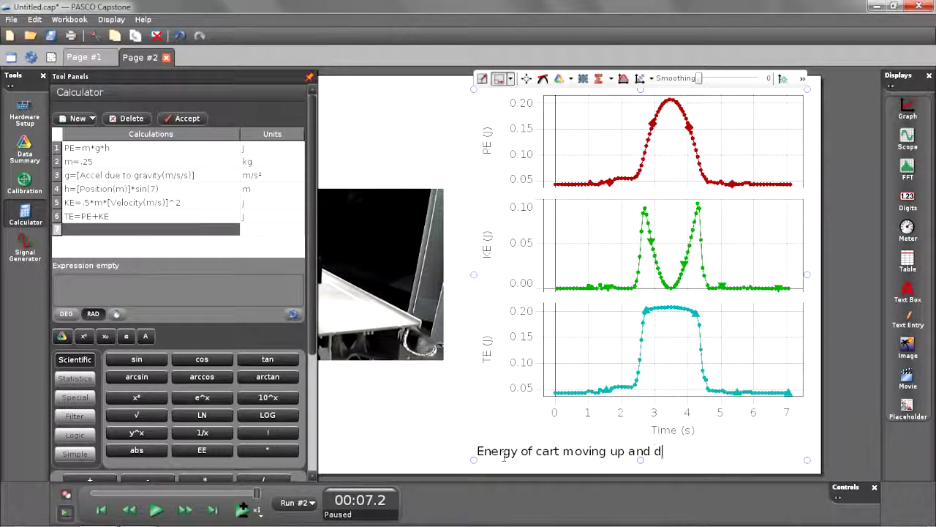
text(own track)
click(493, 387)
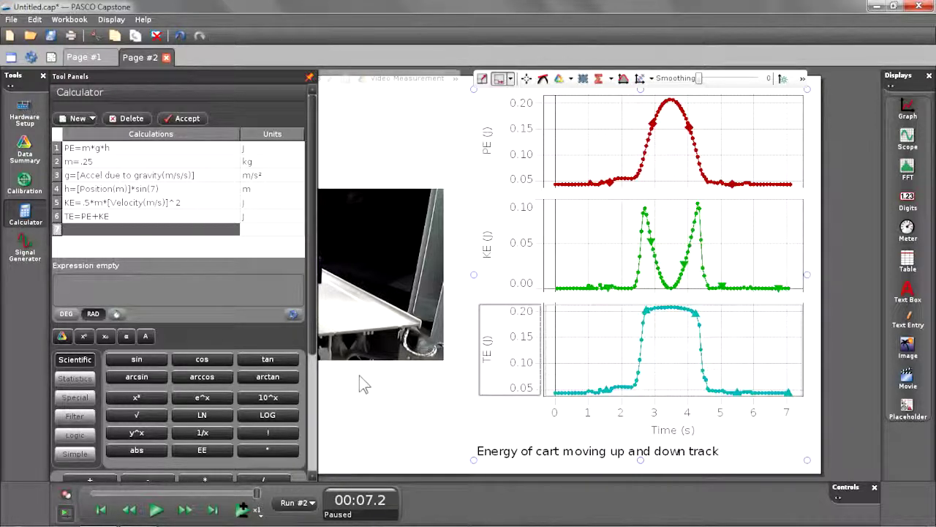
Close the Calculator panel from the Tools palette.
click(27, 205)
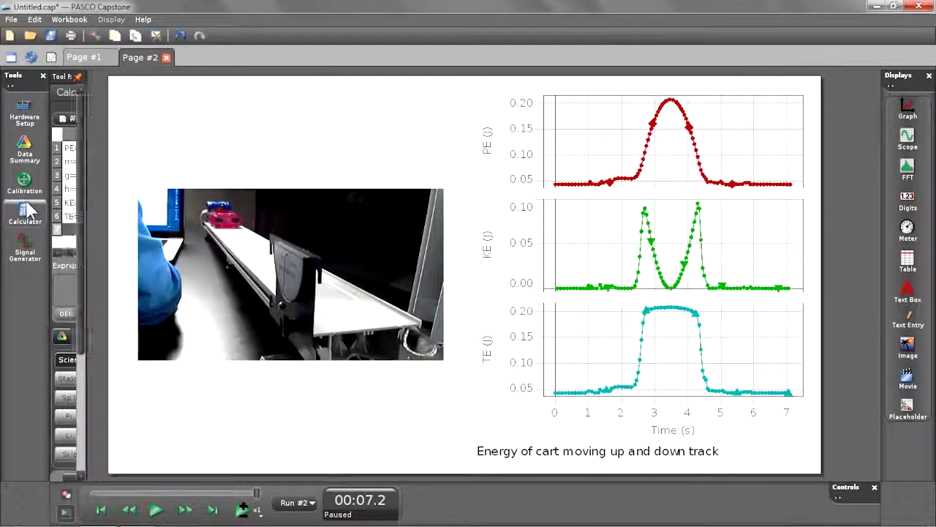
mouse_move(305, 113)
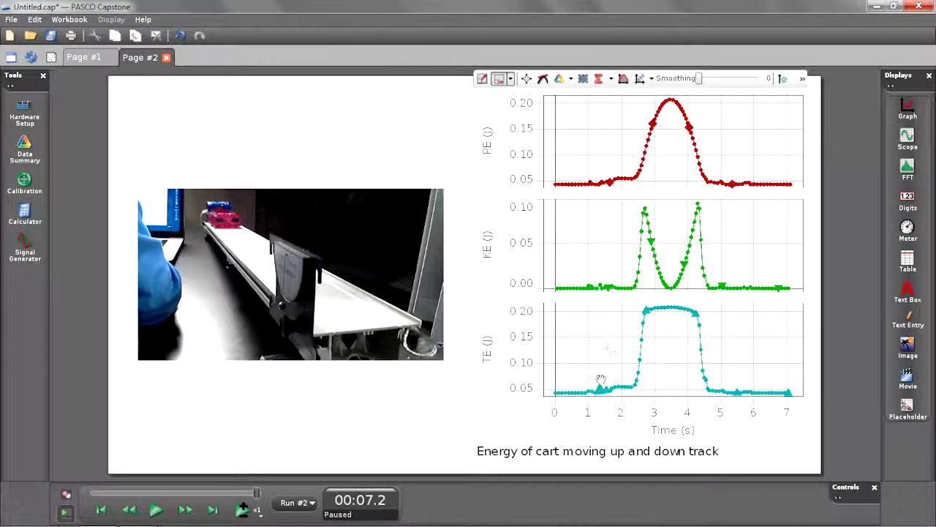
click(100, 510)
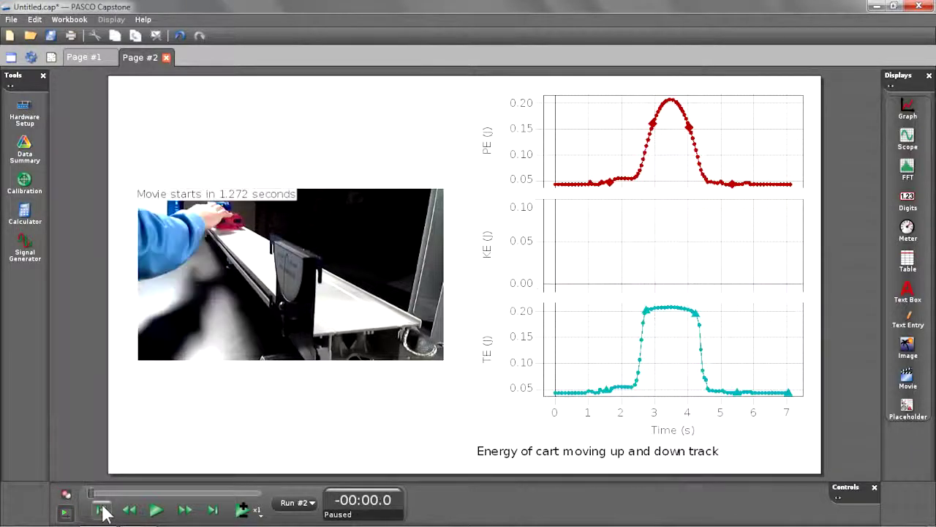
click(164, 508)
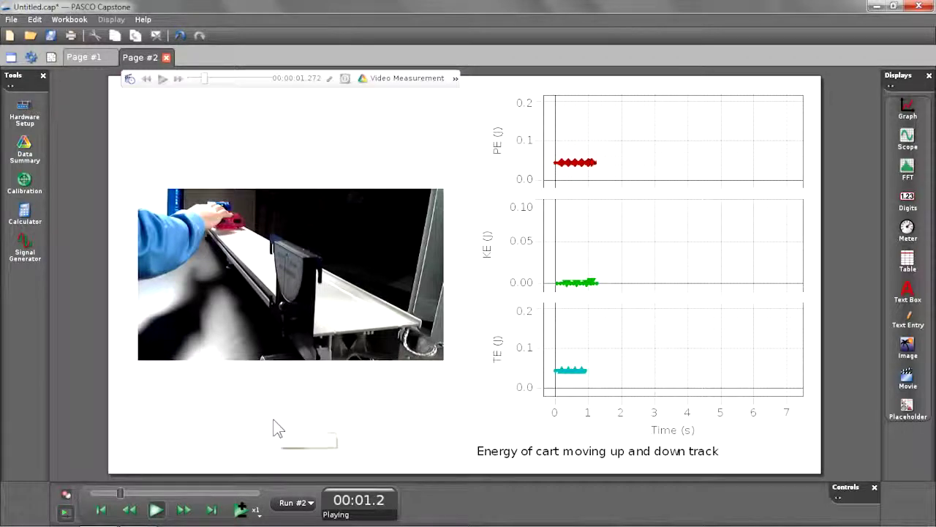